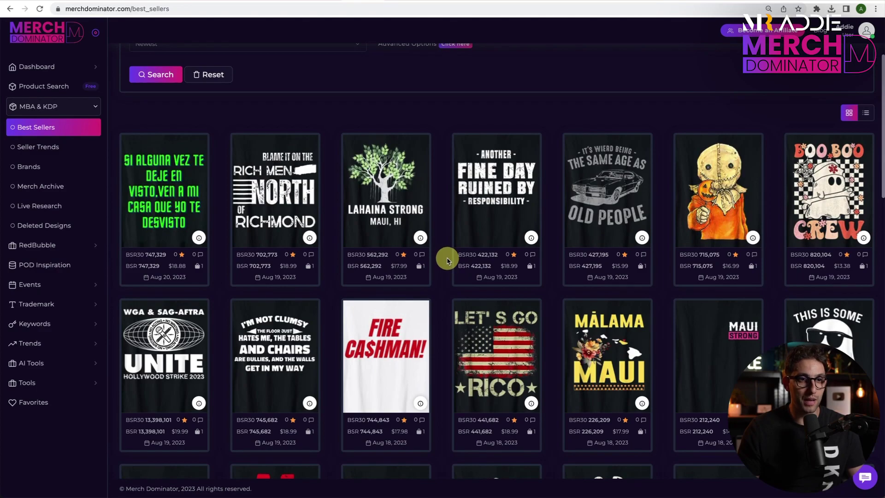
Browse the newest T-shirt best sellers for recurring design themes
{"action": "scroll", "coordinate": [446, 257], "scroll_direction": "down", "scroll_amount": 2}
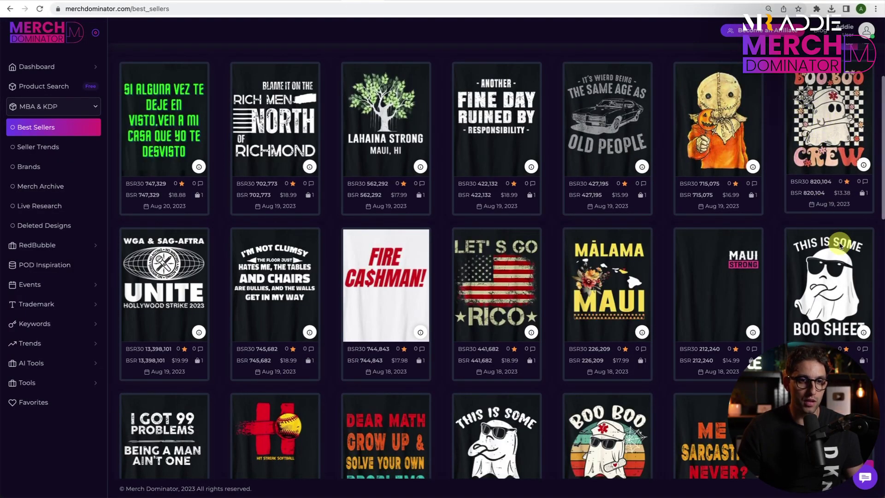
{"action": "scroll", "coordinate": [818, 282], "scroll_direction": "down", "scroll_amount": 3}
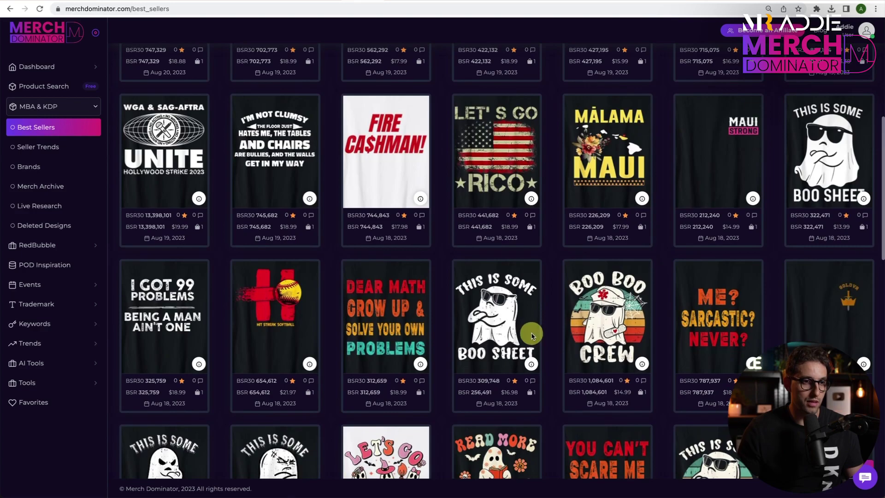
{"action": "scroll", "coordinate": [553, 309], "scroll_direction": "down", "scroll_amount": 3}
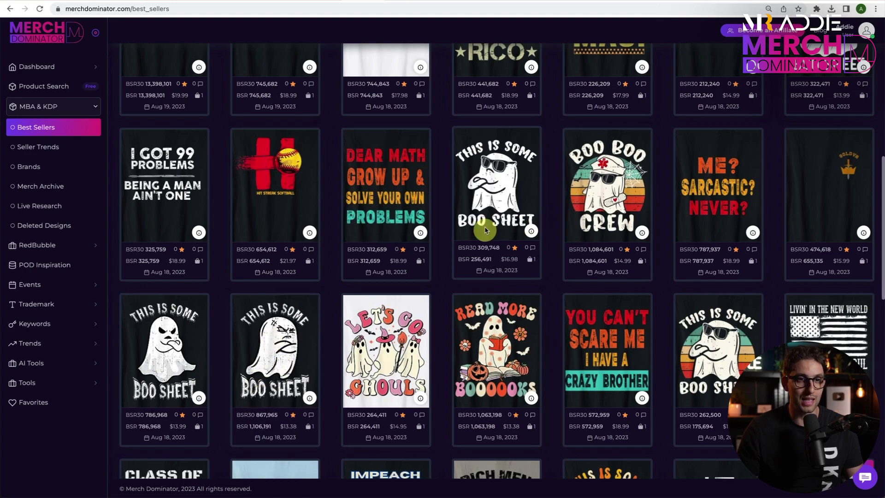
{"action": "scroll", "coordinate": [486, 230], "scroll_direction": "up", "scroll_amount": 2}
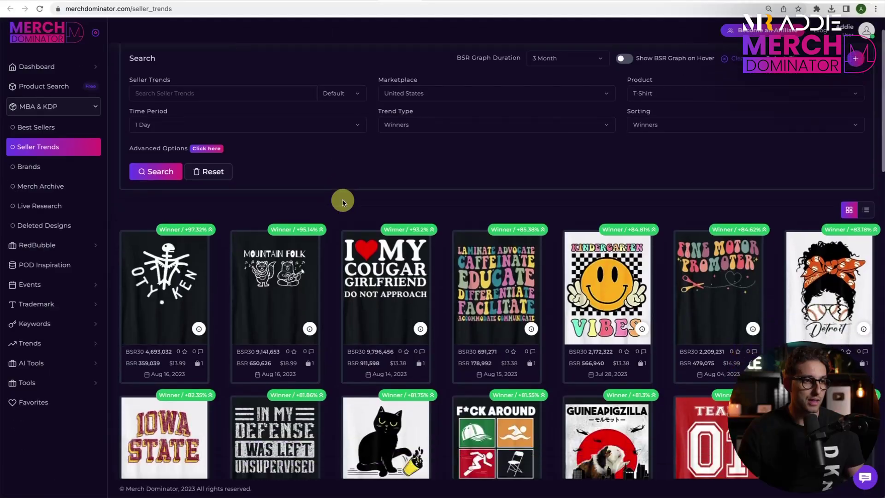
Browse the winning T-shirts in Seller Trends for the United States over 1 day, sorted by newest
{"action": "scroll", "coordinate": [342, 198], "scroll_direction": "down", "scroll_amount": 7}
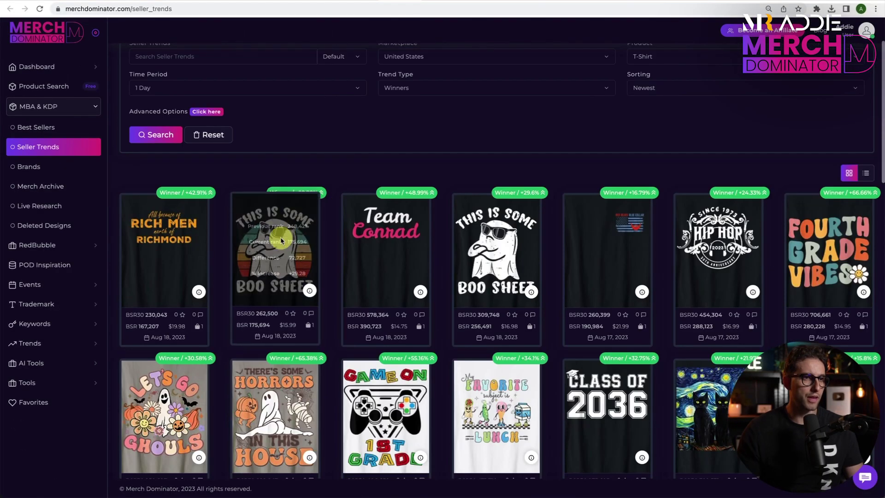
{"action": "scroll", "coordinate": [392, 237], "scroll_direction": "down", "scroll_amount": 10}
{"action": "scroll", "coordinate": [392, 258], "scroll_direction": "down", "scroll_amount": 3}
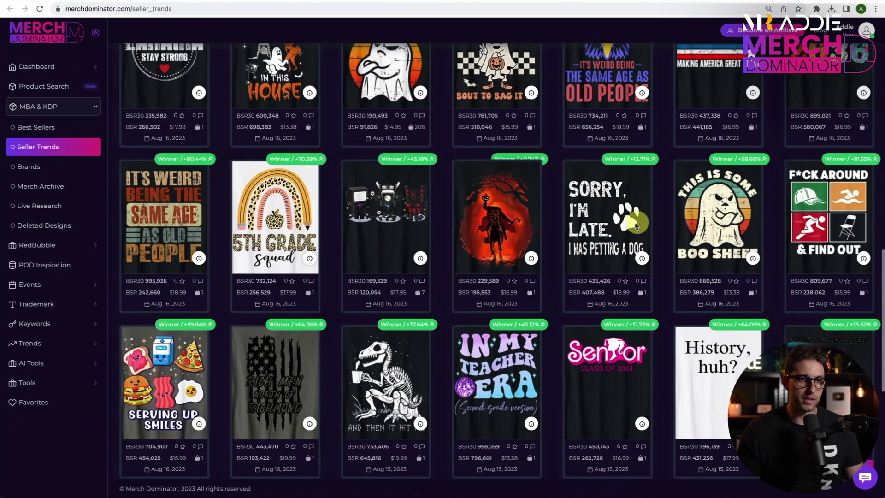
Look up the trending ghost design in Product Search, search Amazon for "This Is Some Boo Sheet" T-shirts and review the competing listings
{"action": "left_click", "coordinate": [696, 233]}
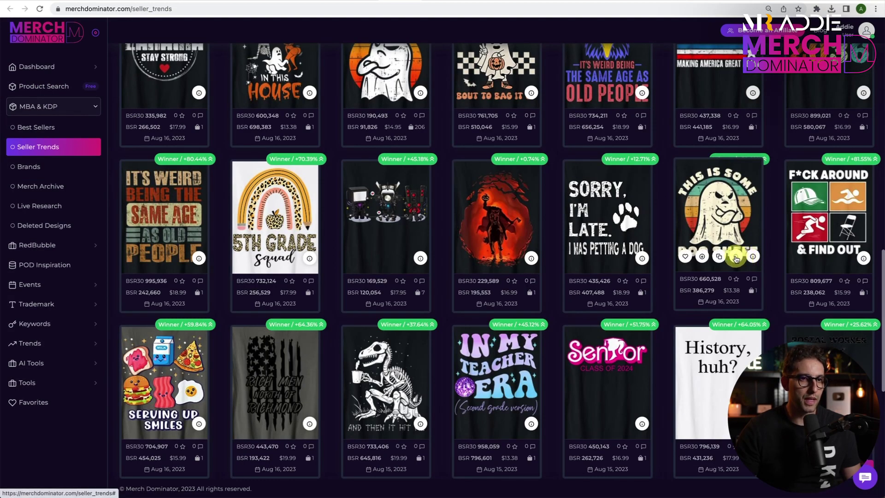
{"action": "left_click", "coordinate": [736, 257]}
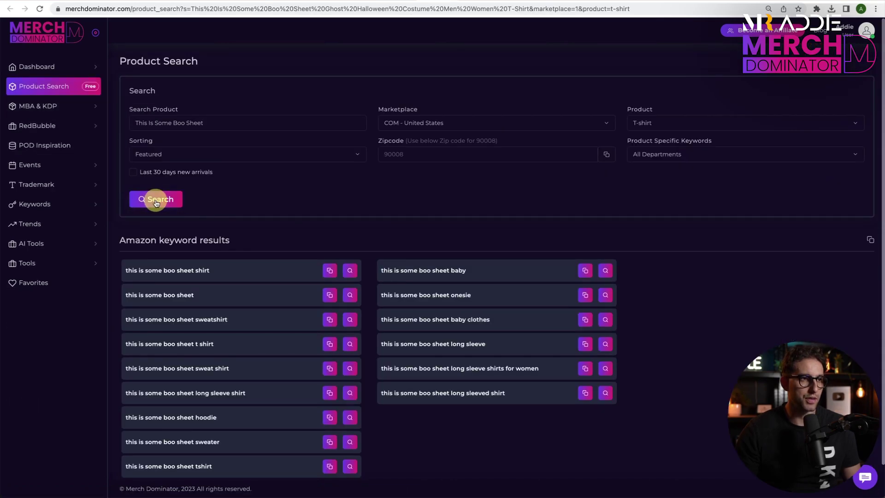
{"action": "left_click", "coordinate": [155, 200]}
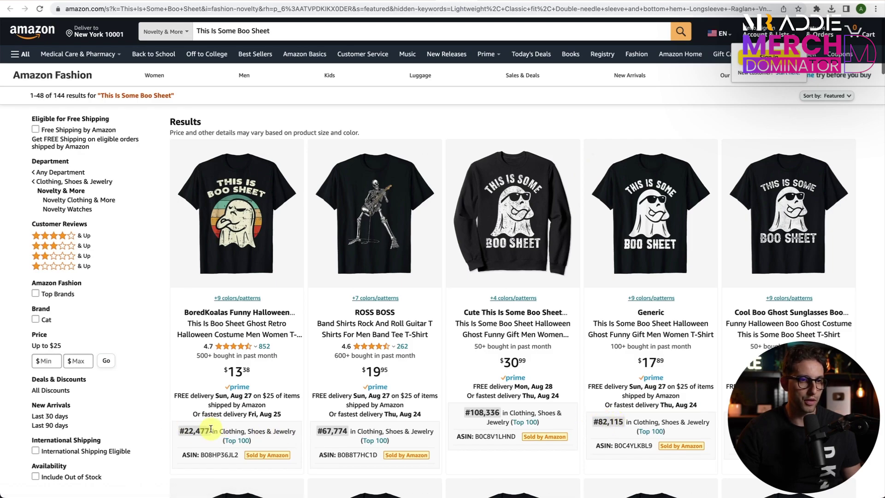
{"action": "scroll", "coordinate": [211, 428], "scroll_direction": "down", "scroll_amount": 4}
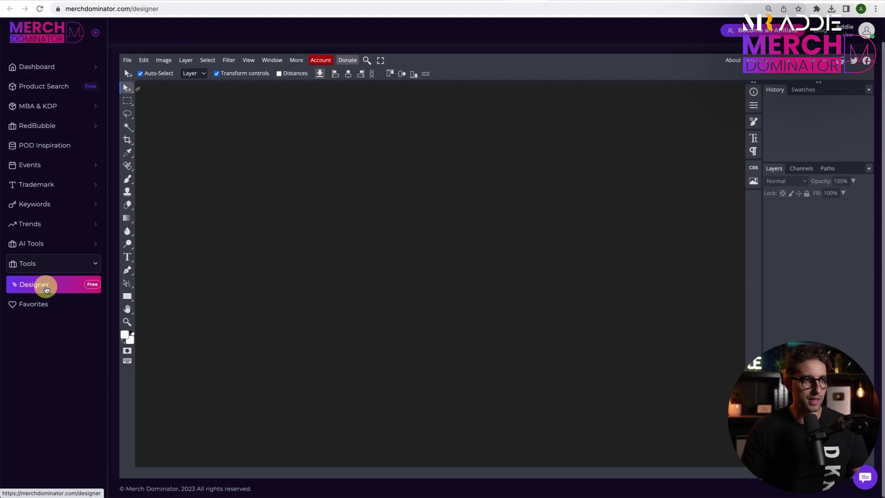
Create a new 4500 x 5400 pixel project at 72 DPI with a custom black background
{"action": "left_click", "coordinate": [128, 60]}
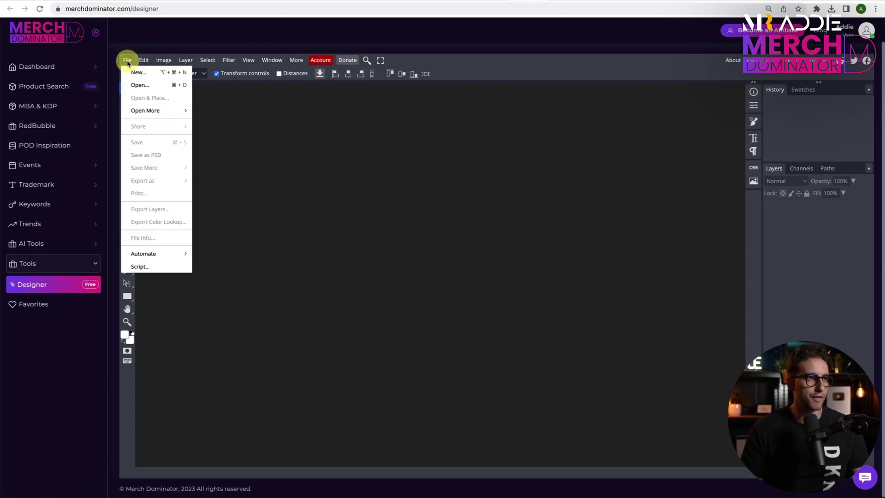
{"action": "left_click", "coordinate": [138, 73]}
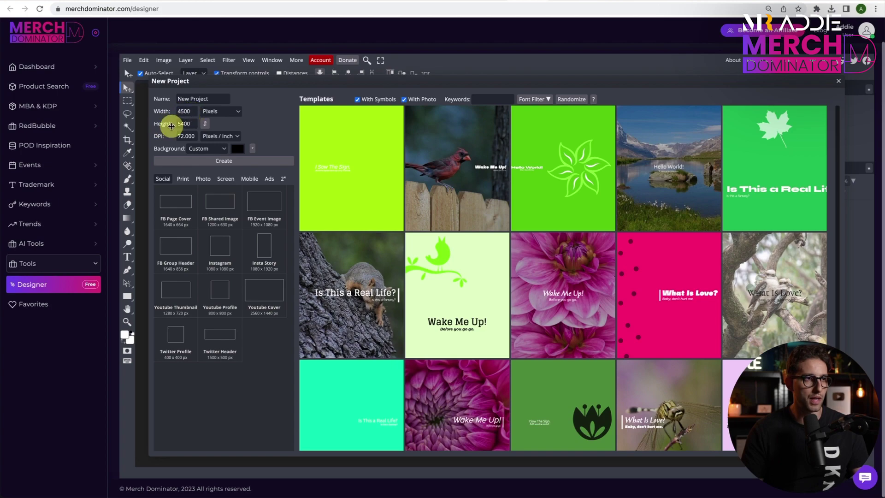
{"action": "left_click", "coordinate": [240, 161]}
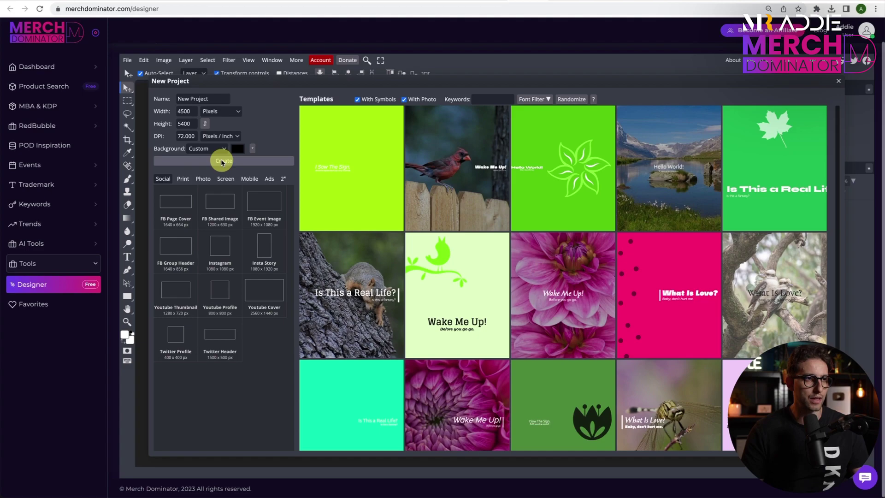
{"action": "left_click", "coordinate": [221, 161]}
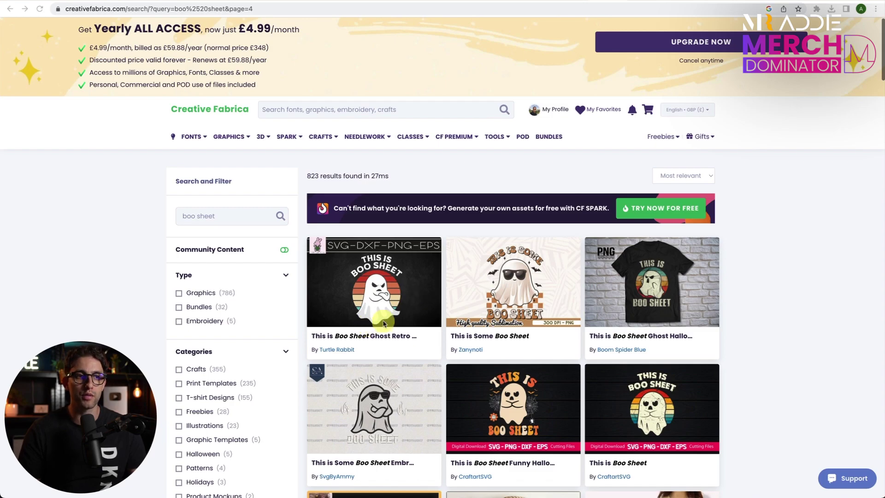
Pick the retro Boo Sheet ghost graphic on Creative Fabrica and place A03-TurtleRabbit-220813-SN-02.png in the project, scaled to nearly fill the canvas
{"action": "left_click", "coordinate": [366, 271]}
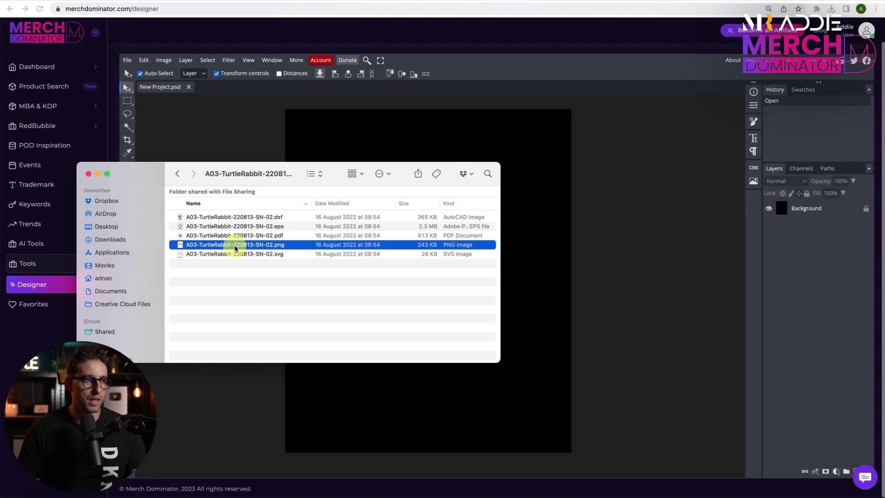
{"action": "left_click_drag", "start_coordinate": [233, 245], "coordinate": [444, 400]}
{"action": "left_click_drag", "start_coordinate": [409, 255], "coordinate": [304, 113]}
{"action": "key", "text": "Return"}
Rasterize the ghost artwork layer and remove its "THIS IS BOO SHEET" lettering with the Eraser tool
{"action": "left_click", "coordinate": [128, 204]}
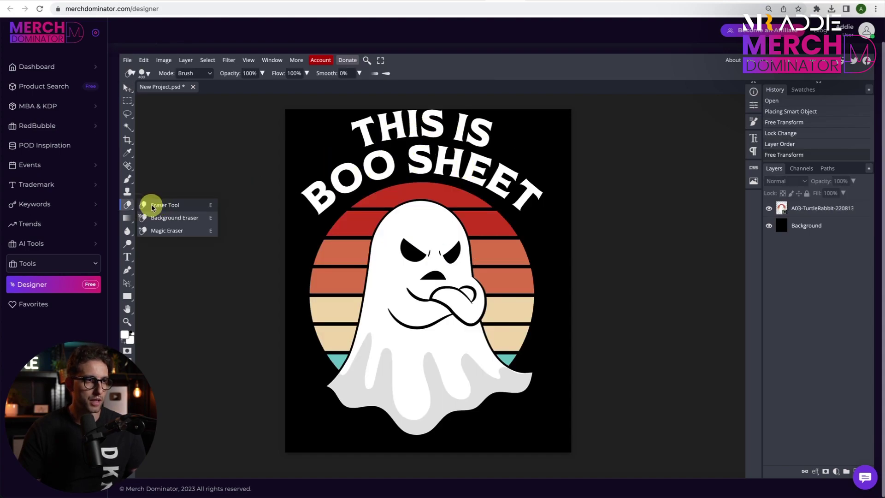
{"action": "left_click", "coordinate": [158, 205]}
{"action": "left_click", "coordinate": [421, 122]}
{"action": "left_click", "coordinate": [790, 205]}
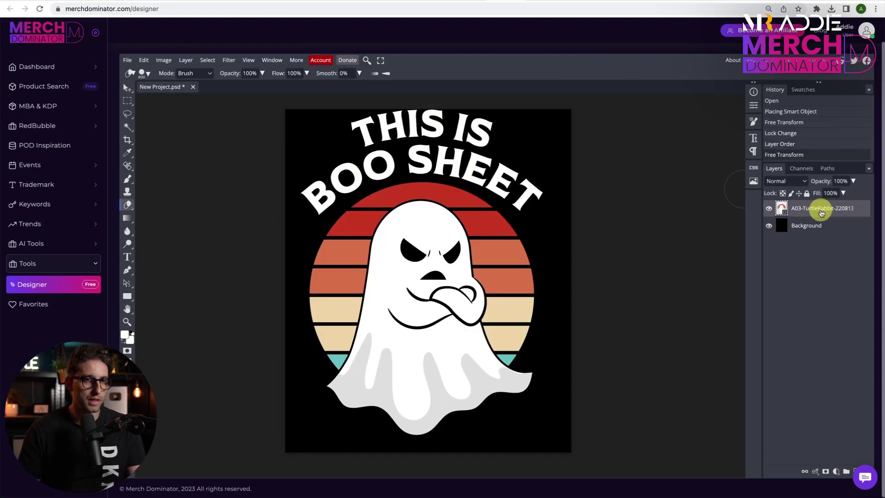
{"action": "mouse_move", "coordinate": [498, 175]}
{"action": "left_mouse_down"}
{"action": "mouse_move", "coordinate": [348, 129]}
{"action": "mouse_move", "coordinate": [361, 134]}
{"action": "left_mouse_up"}
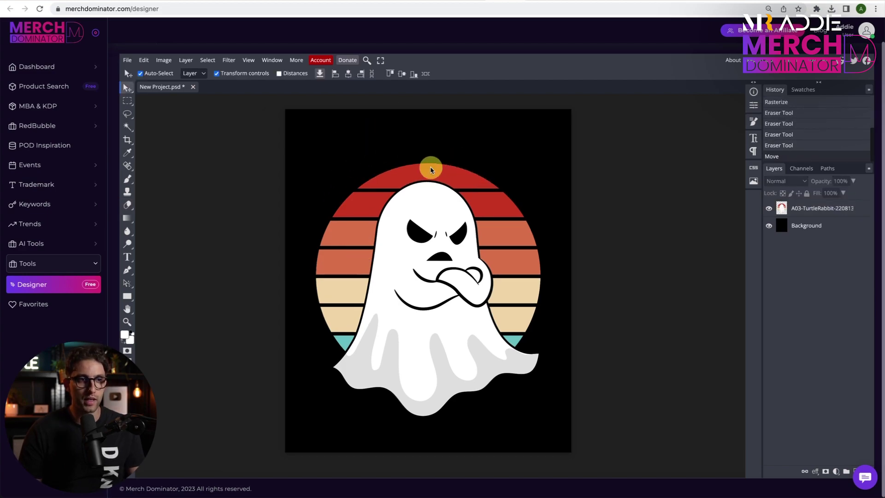
Add the text "THIS IS SOME" above the ghost in white BrushUp at 200 px
{"action": "left_click", "coordinate": [128, 258]}
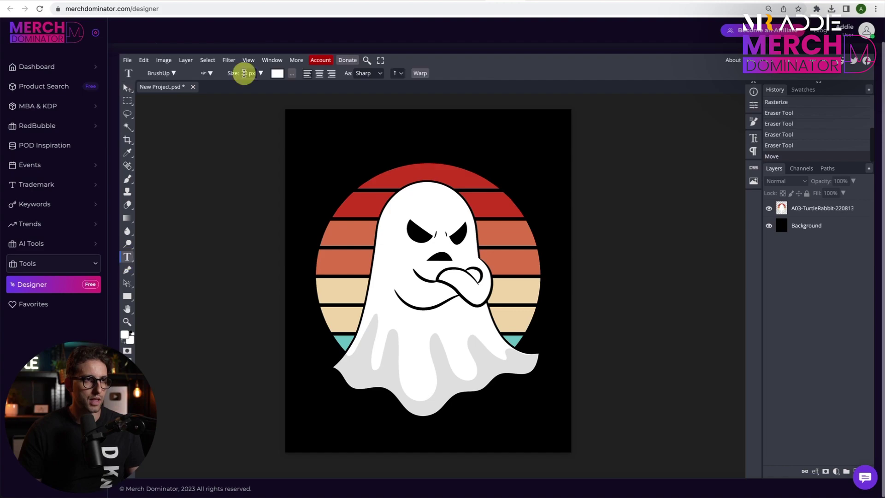
{"action": "type", "text": "200"}
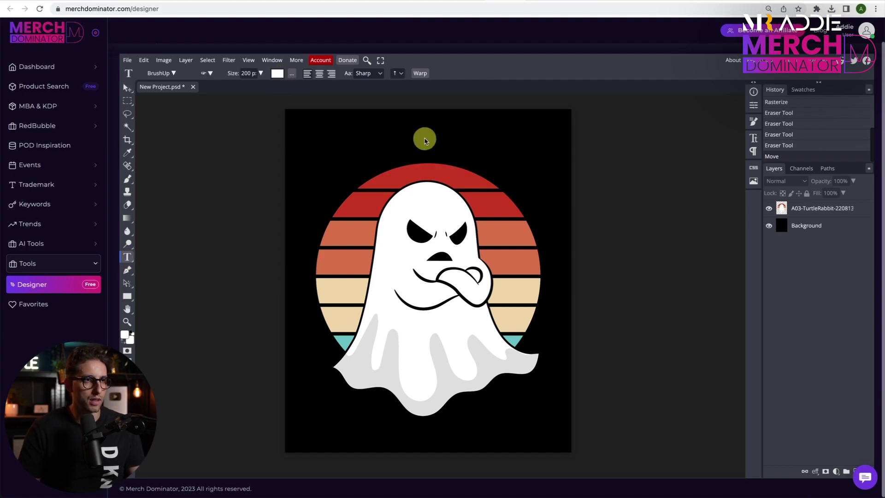
{"action": "left_click", "coordinate": [369, 142]}
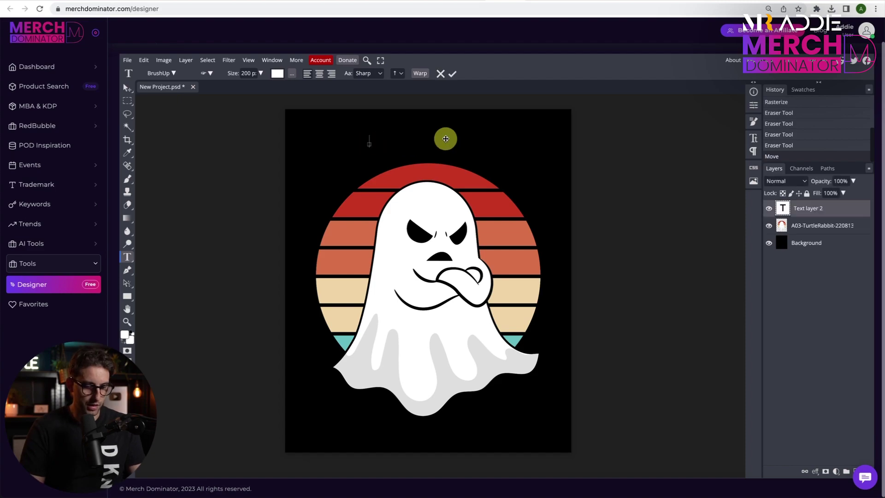
{"action": "type", "text": "THIS IS SOME"}
{"action": "left_click", "coordinate": [452, 76]}
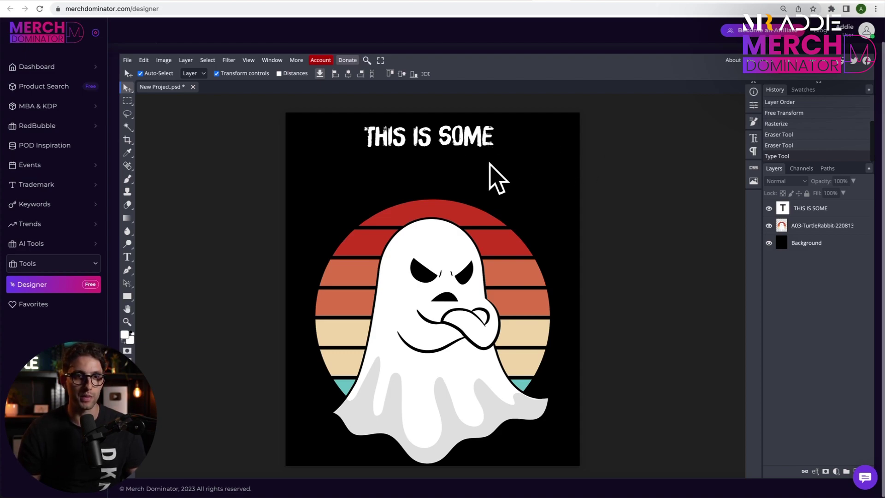
Open the font list in the character settings and check the option for loading a font file
{"action": "left_click", "coordinate": [755, 139]}
{"action": "left_click", "coordinate": [685, 106]}
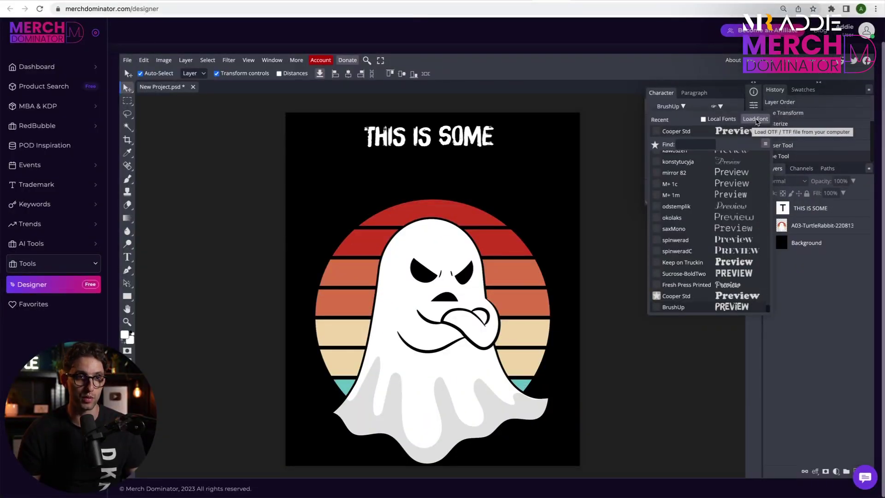
Enlarge the "THIS IS SOME" text to about 345% and warp it with a horizontal Arc at about 50% bend
{"action": "left_click", "coordinate": [334, 171]}
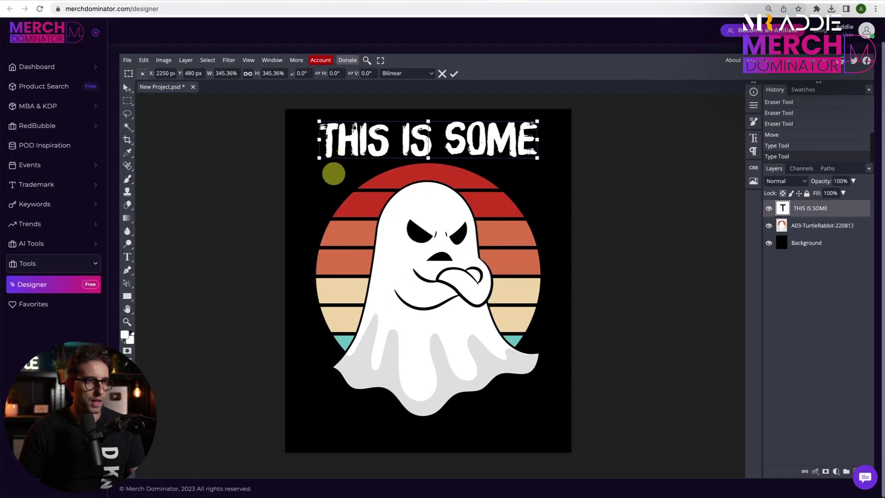
{"action": "double_click", "coordinate": [426, 146]}
{"action": "left_click", "coordinate": [420, 75]}
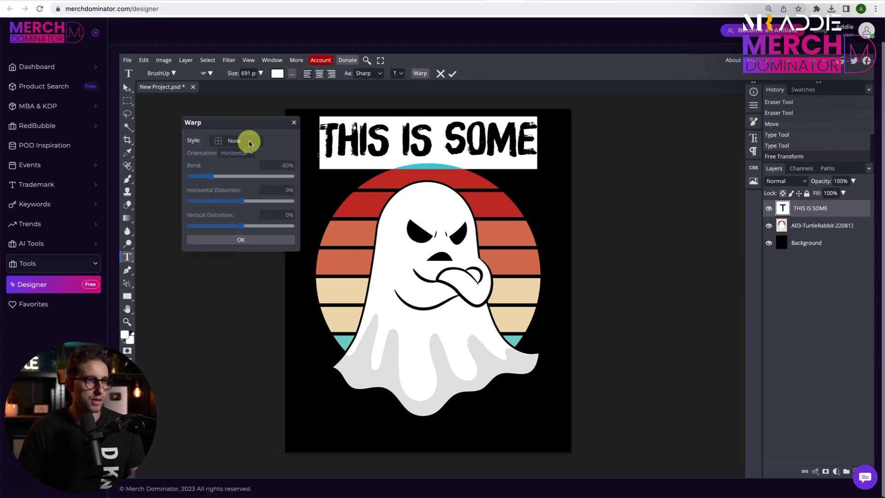
{"action": "left_click", "coordinate": [238, 141]}
{"action": "left_click", "coordinate": [234, 169]}
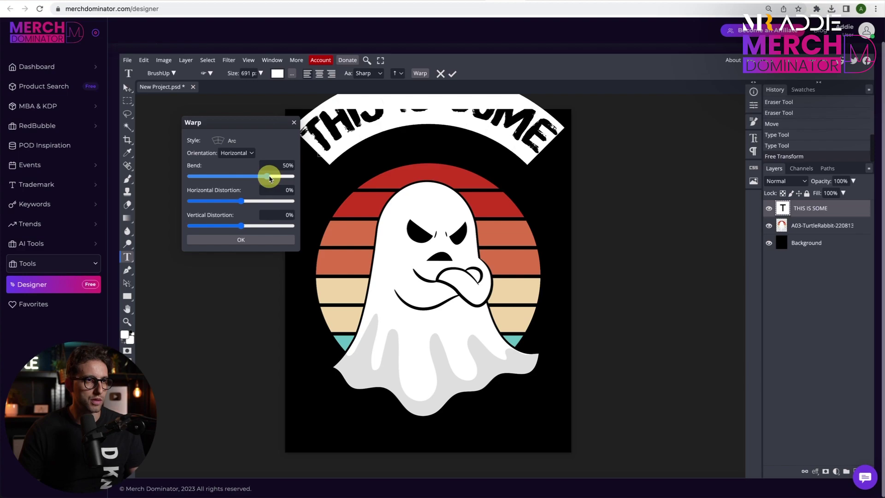
{"action": "key", "text": "Return"}
{"action": "left_click", "coordinate": [369, 303], "text": "ctrl"}
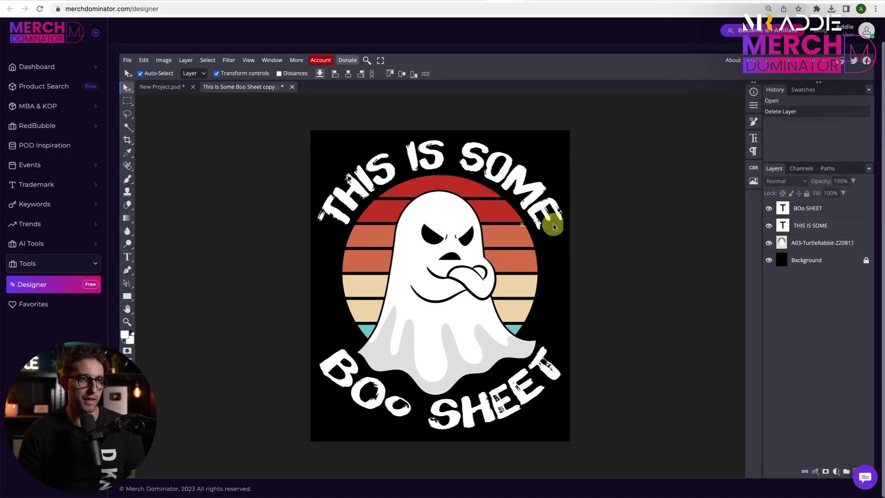
In the finished Boo Sheet document, select both text layers and the ghost artwork layer, leaving out the background
{"action": "key", "text": "super+alt+a"}
{"action": "left_click", "coordinate": [822, 213]}
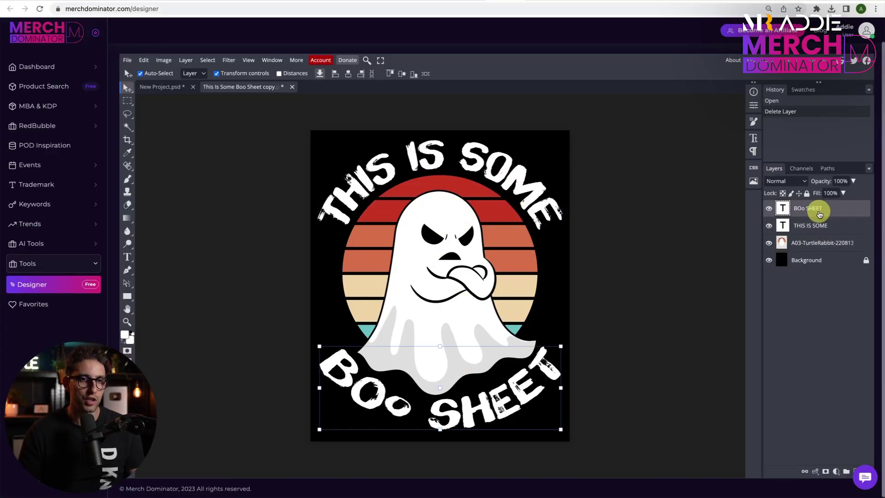
{"action": "left_click", "coordinate": [812, 243], "text": "shift"}
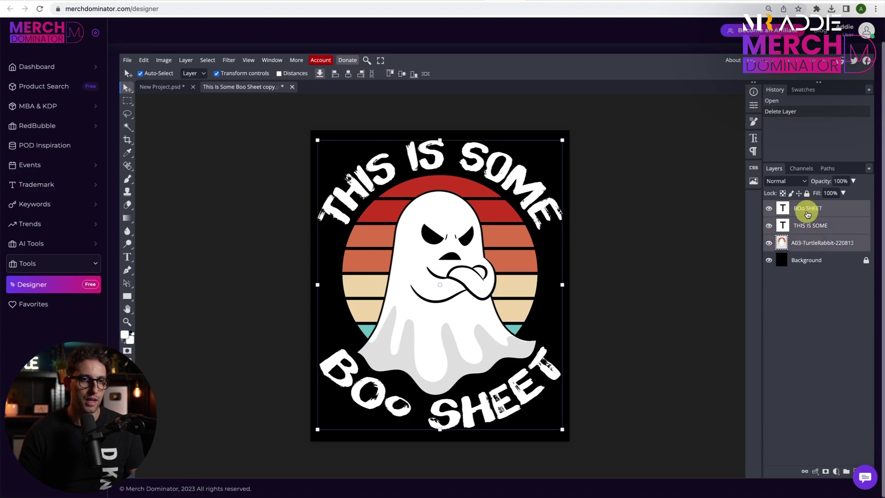
Try to merge the two text layers and the ghost artwork layer directly
{"action": "right_click", "coordinate": [798, 211]}
{"action": "left_click", "coordinate": [829, 406]}
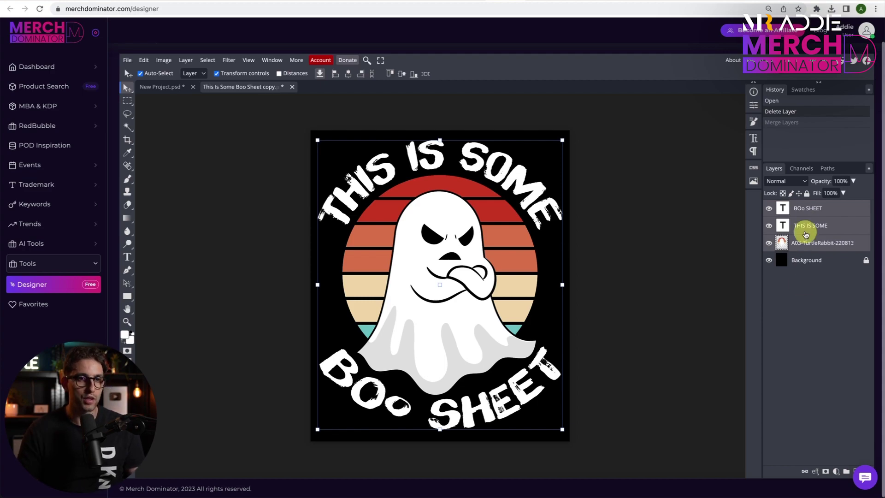
Duplicate the selected text and ghost layers, merge the copies into a single layer and hide the original layers
{"action": "key", "text": "ctrl+j"}
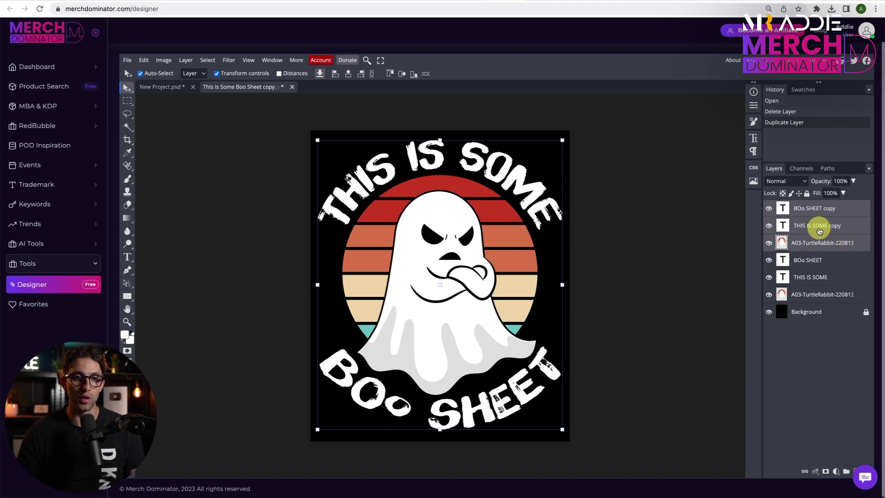
{"action": "right_click", "coordinate": [820, 230]}
{"action": "left_click", "coordinate": [822, 421]}
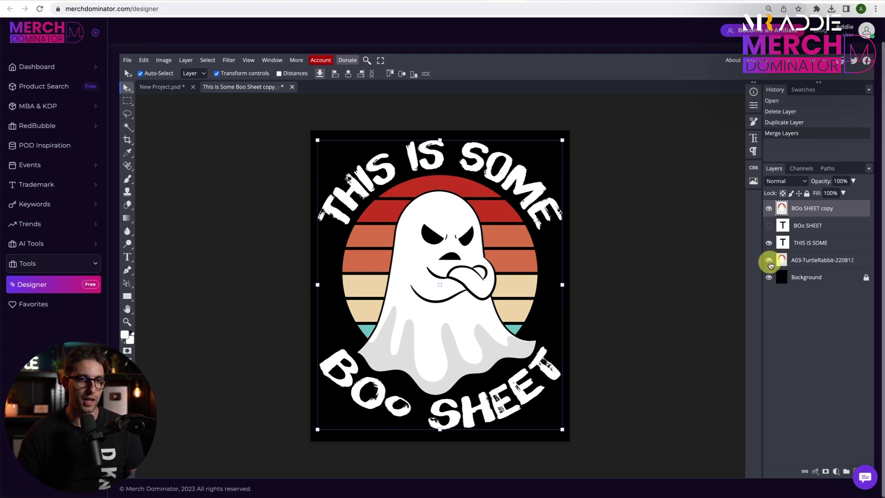
{"action": "left_click", "coordinate": [769, 262]}
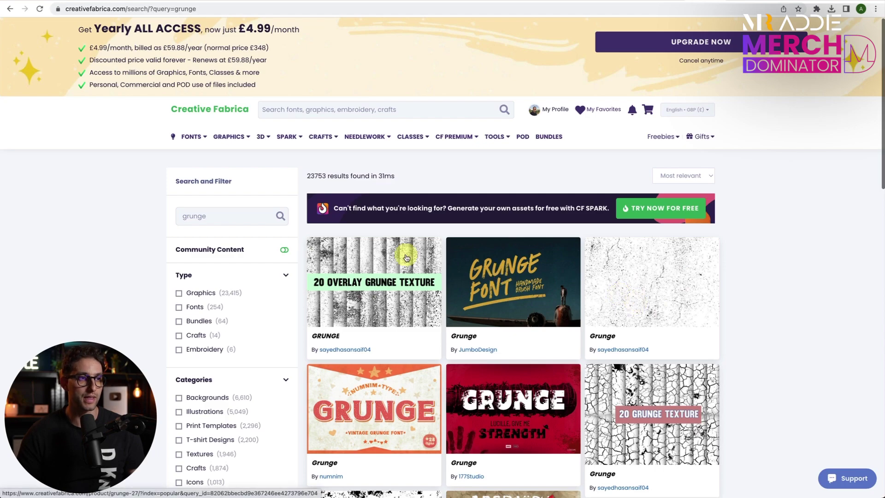
Pick a speckled grunge texture on Creative Fabrica, preview grunge52.jpg and open it as a separate document in the Merch Dominator designer
{"action": "left_click", "coordinate": [634, 276]}
{"action": "left_click", "coordinate": [527, 251]}
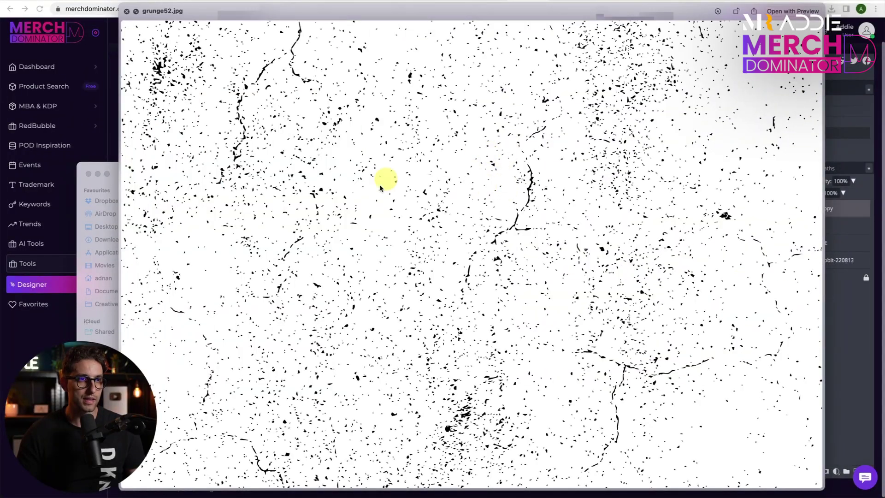
{"action": "key", "text": "space"}
{"action": "left_click_drag", "start_coordinate": [197, 229], "coordinate": [341, 88]}
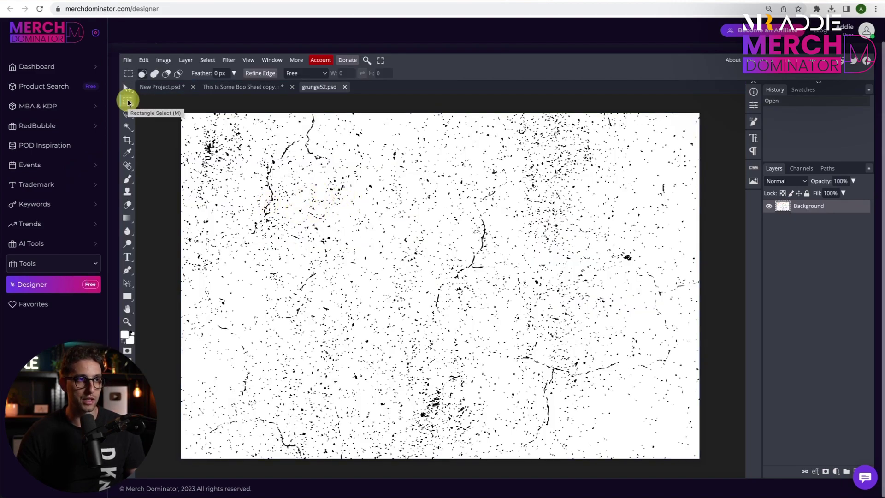
Copy the entire grunge52 texture and paste it into a new unlinked raster mask on the merged BOo SHEET copy layer
{"action": "left_click_drag", "start_coordinate": [181, 114], "coordinate": [697, 459]}
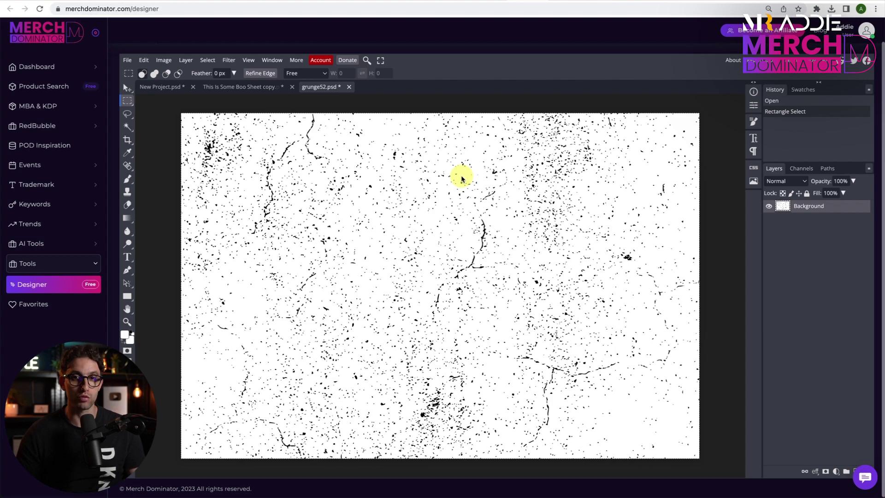
{"action": "left_click", "coordinate": [272, 86]}
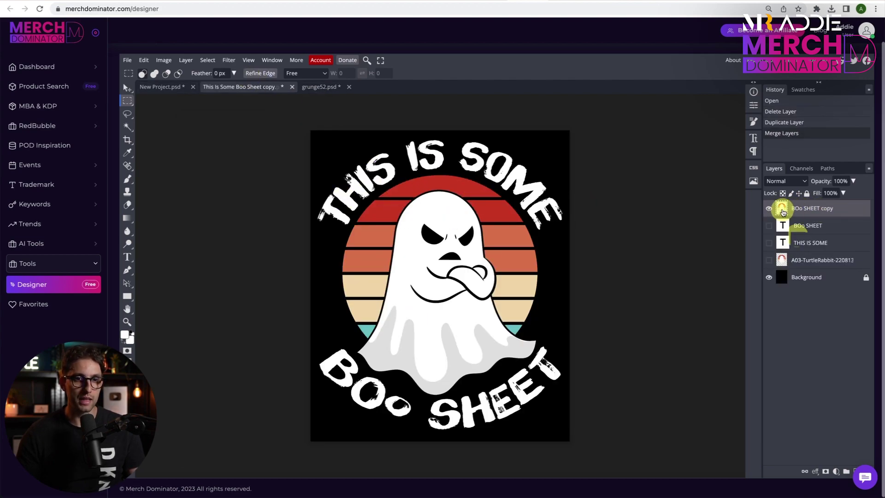
{"action": "left_click", "coordinate": [825, 472]}
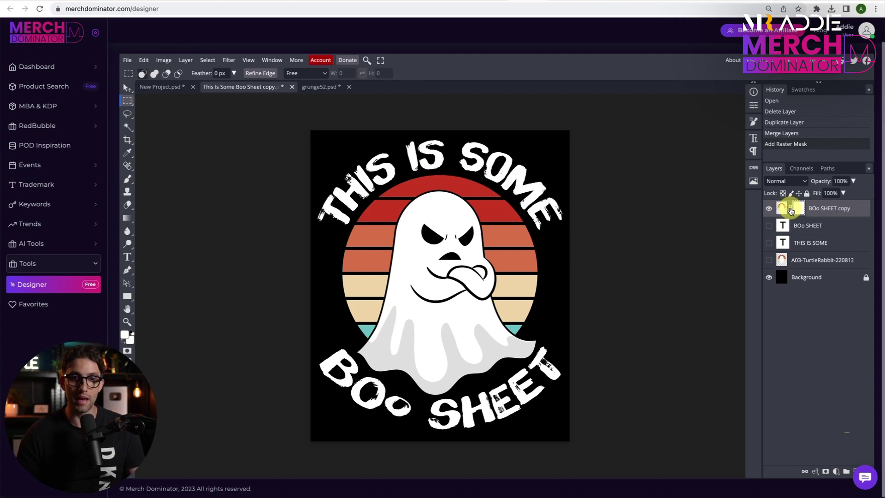
{"action": "left_click", "coordinate": [791, 210]}
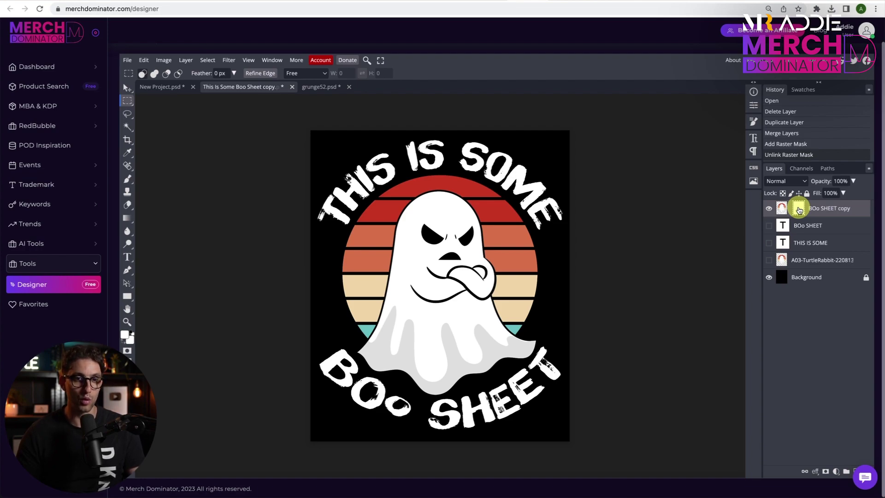
{"action": "key", "text": "super+v"}
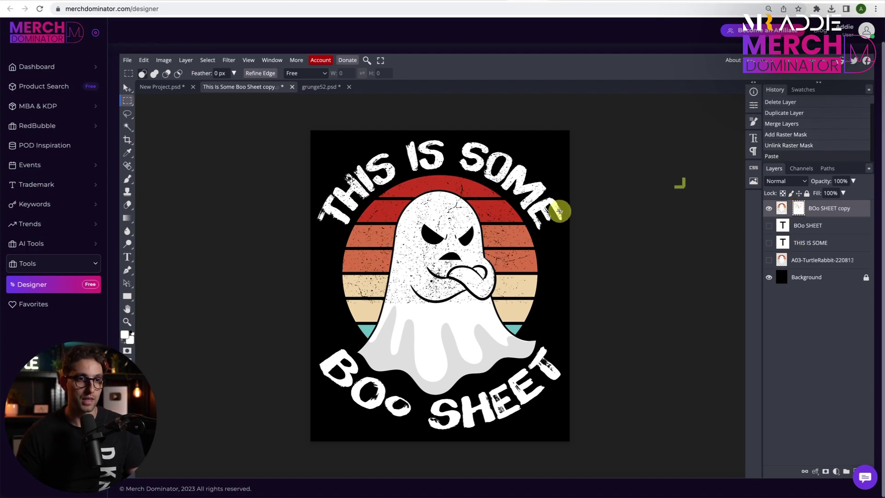
Scale the grunge texture in the layer mask to about 173% so it covers the whole Boo Sheet design
{"action": "left_click", "coordinate": [127, 90]}
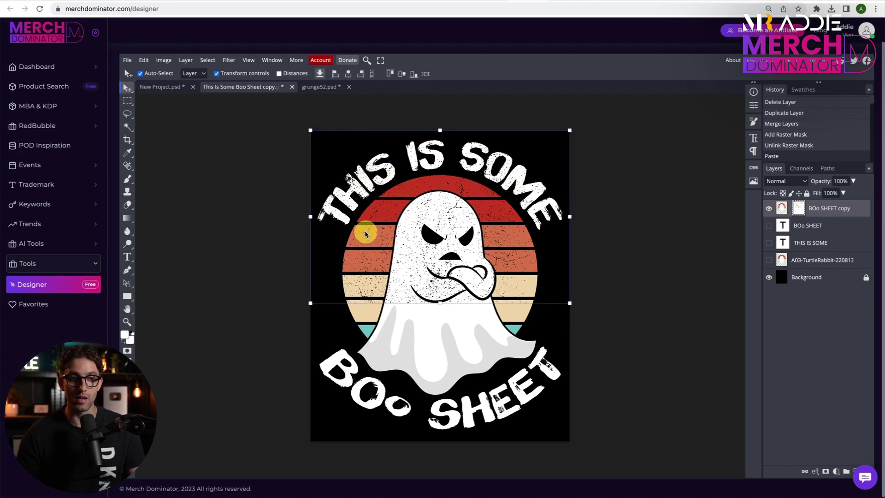
{"action": "key", "text": "alt+super+t"}
{"action": "left_click_drag", "start_coordinate": [229, 226], "coordinate": [215, 228]}
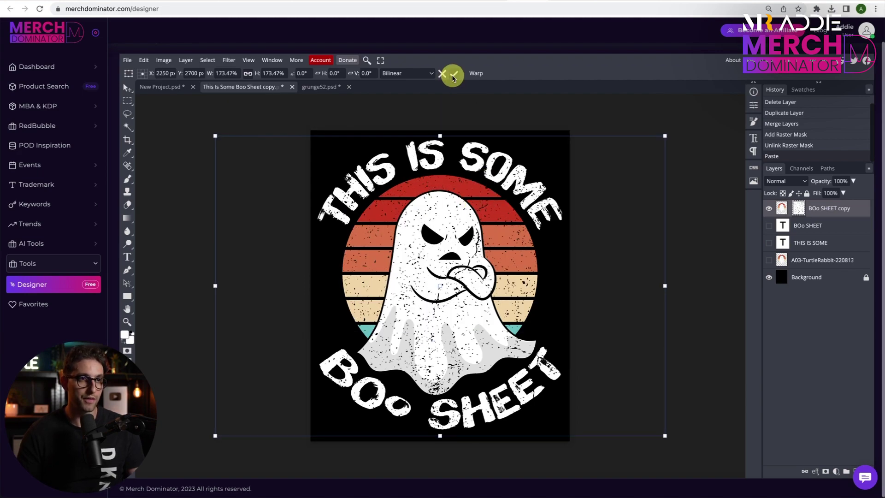
{"action": "left_click", "coordinate": [453, 75]}
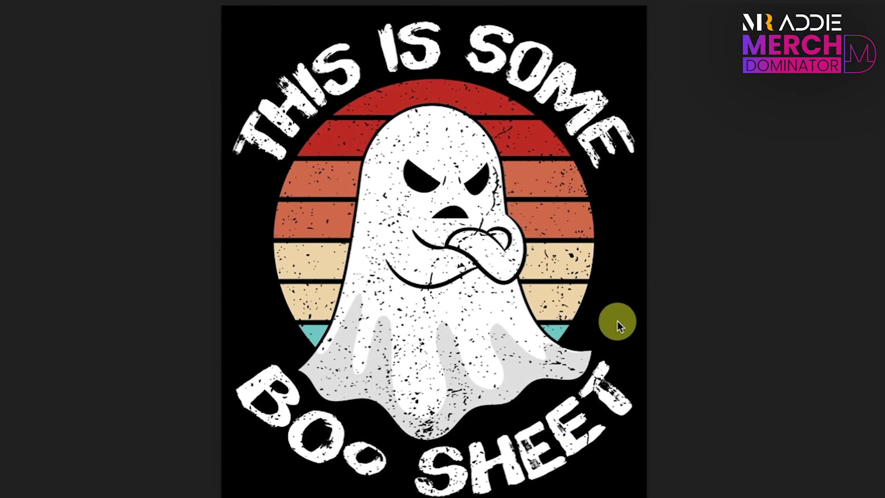
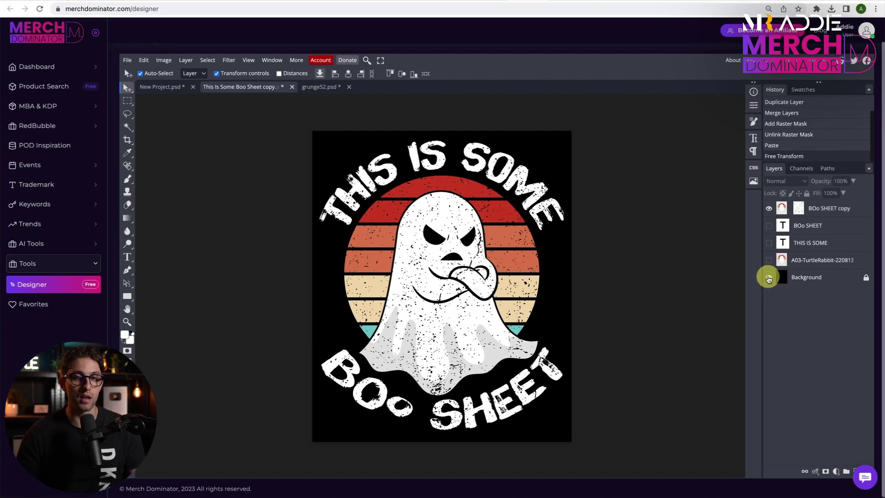
Hide the black background layer and export the Boo Sheet design as a transparent PNG
{"action": "left_click", "coordinate": [769, 278]}
{"action": "left_click", "coordinate": [127, 60]}
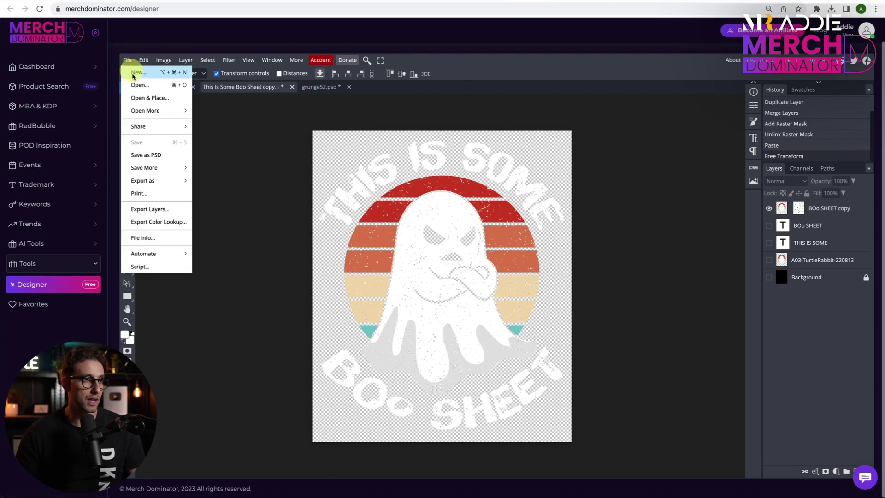
{"action": "mouse_move", "coordinate": [150, 181]}
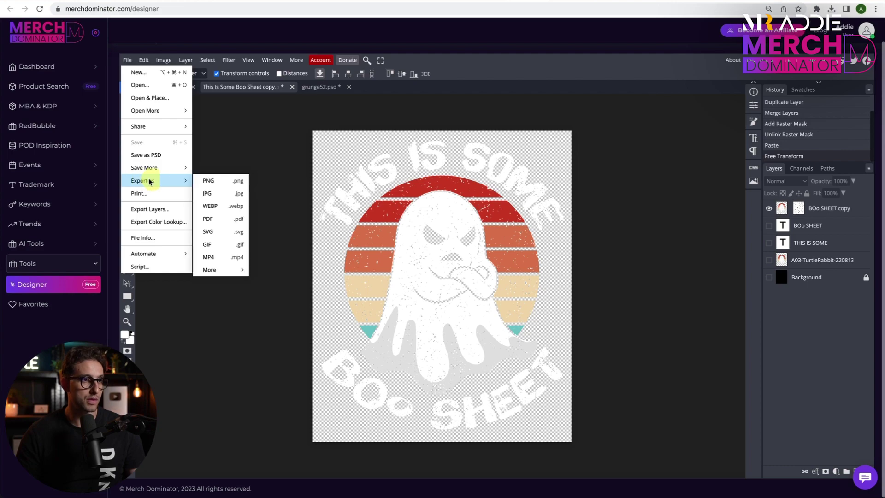
{"action": "left_click", "coordinate": [212, 182]}
{"action": "left_click", "coordinate": [437, 225]}
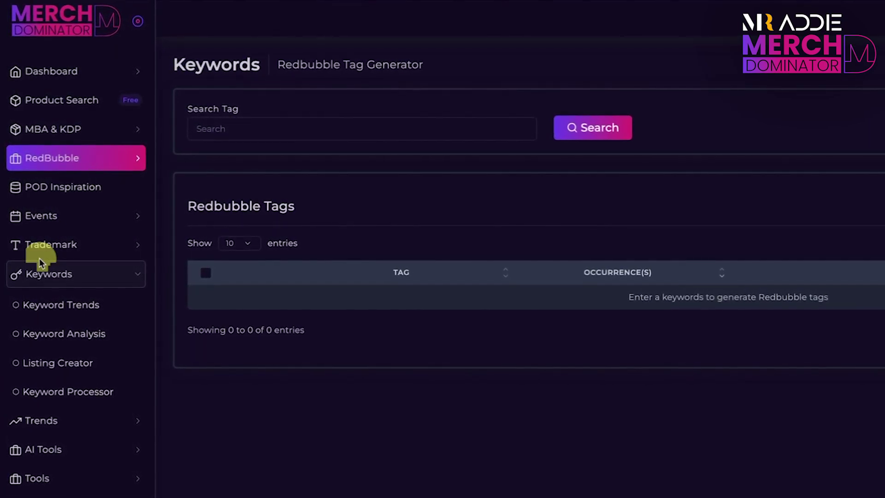
Generate Redbubble tags for "This is some boo sheet" and look through the first two pages of tags
{"action": "left_click", "coordinate": [137, 162]}
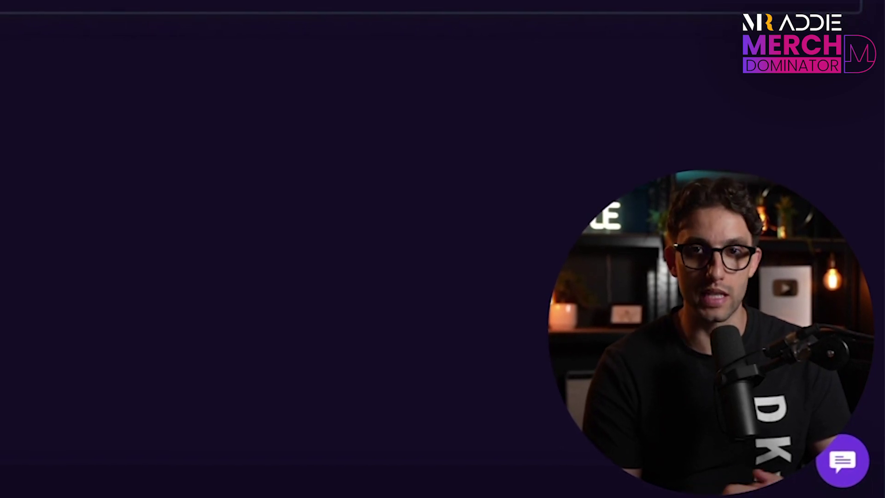
{"action": "left_click", "coordinate": [420, 116]}
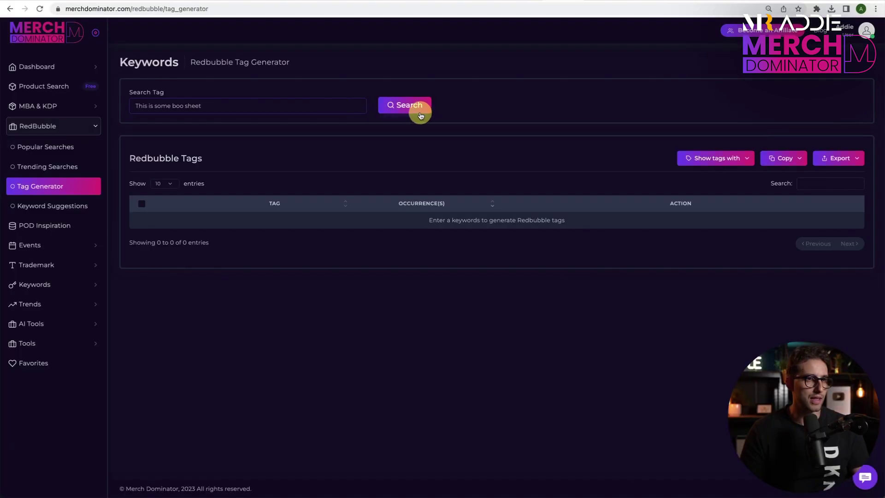
{"action": "scroll", "coordinate": [253, 207], "scroll_direction": "down", "scroll_amount": 1}
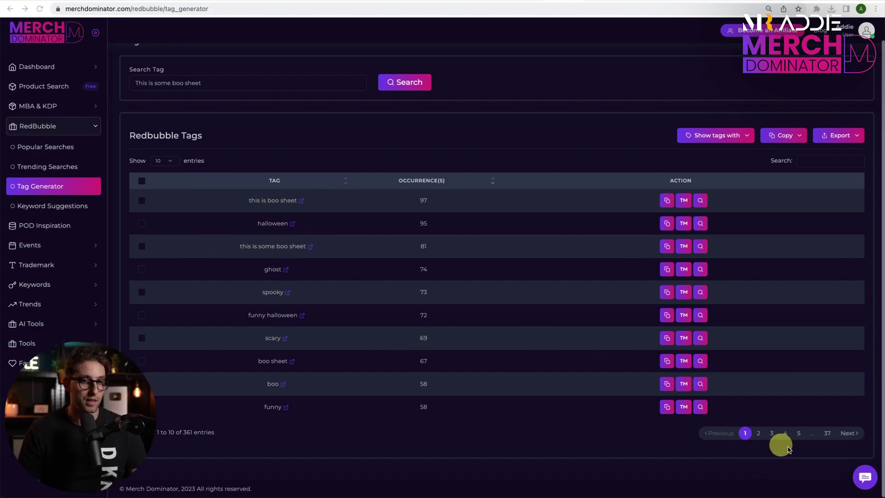
{"action": "left_click", "coordinate": [758, 433]}
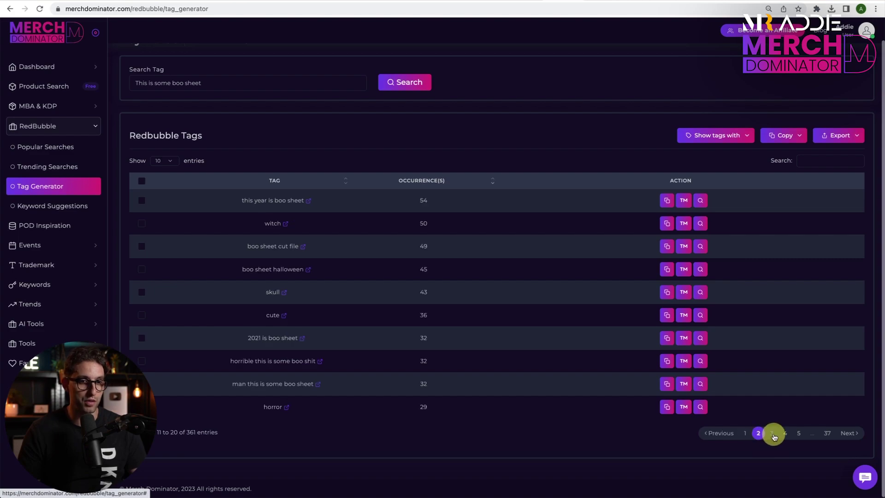
{"action": "left_click", "coordinate": [745, 433]}
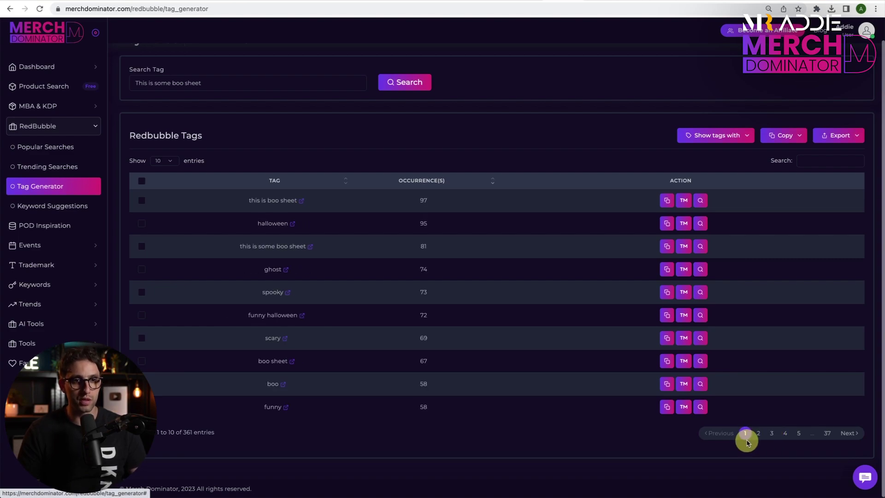
Copy the top 30 generated Redbubble tags using the specified-number copy option
{"action": "left_click", "coordinate": [797, 137]}
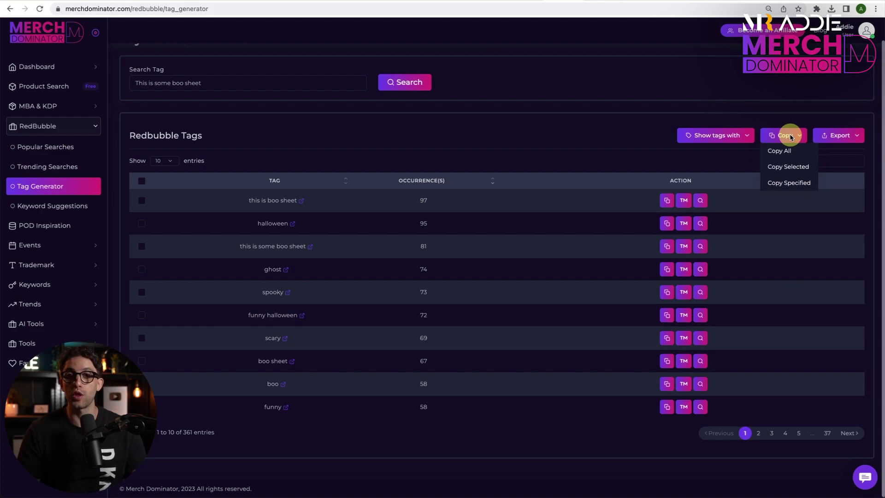
{"action": "left_click", "coordinate": [786, 184]}
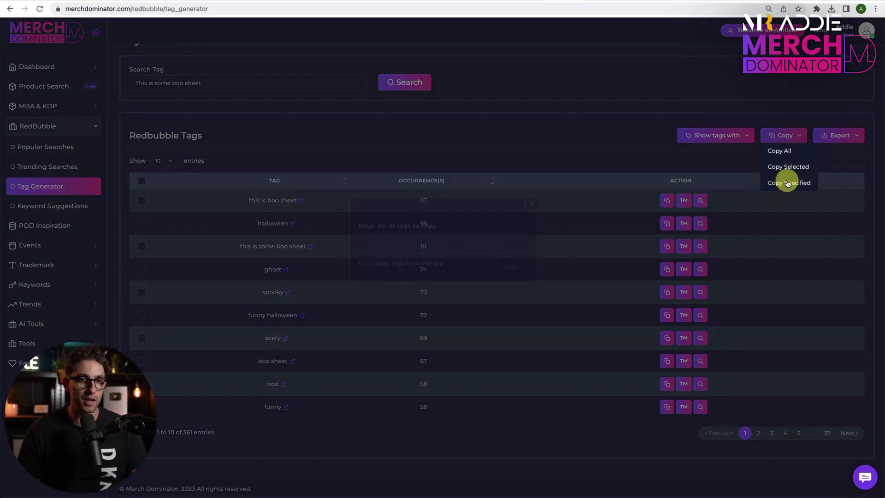
{"action": "left_click", "coordinate": [396, 256]}
{"action": "type", "text": "30"}
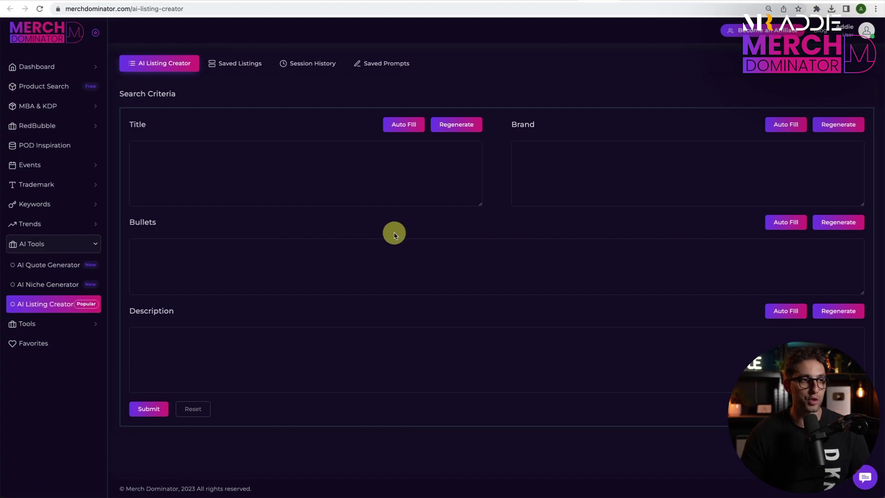
In the AI Listing Creator, fill Bullets with the two t-shirt bullet points prompt followed by the trimmed Boo Sheet keyword list
{"action": "left_click", "coordinate": [784, 226]}
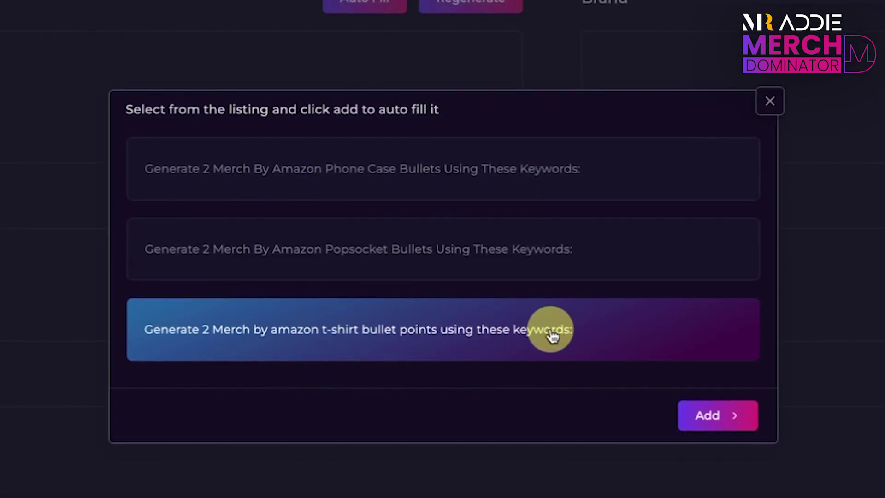
{"action": "left_click", "coordinate": [722, 419]}
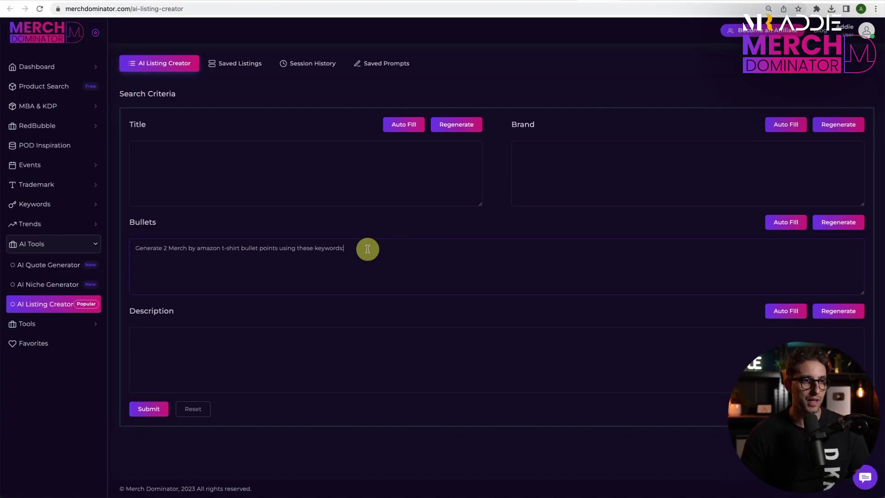
{"action": "key", "text": "super+v"}
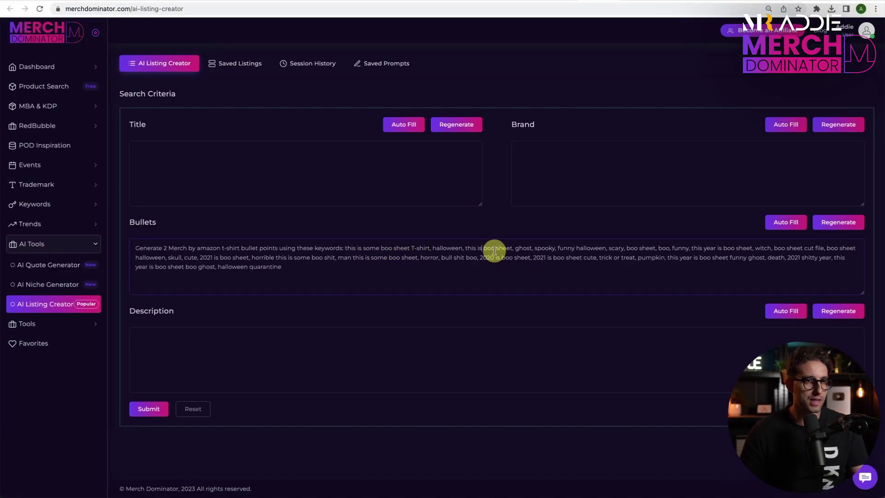
{"action": "key", "text": "super+a"}
{"action": "key", "text": "super+v"}
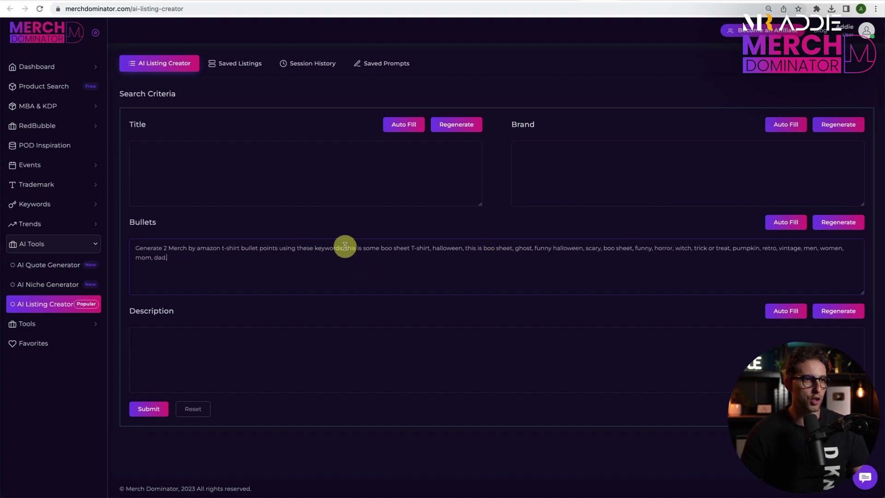
Copy the keywords from the Bullets prompt and fill Description with the Merch by Amazon t-shirt description prompt plus those keywords
{"action": "left_click_drag", "start_coordinate": [345, 247], "coordinate": [182, 340]}
{"action": "left_click", "coordinate": [782, 312]}
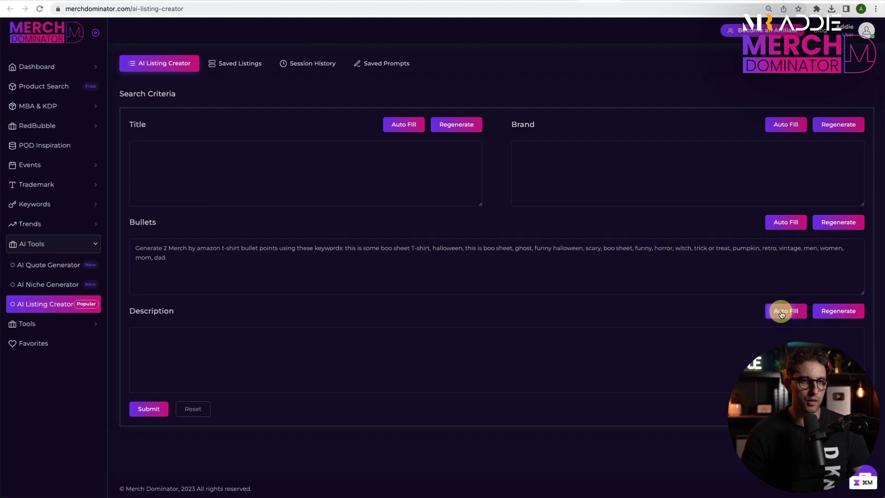
{"action": "left_click", "coordinate": [355, 292]}
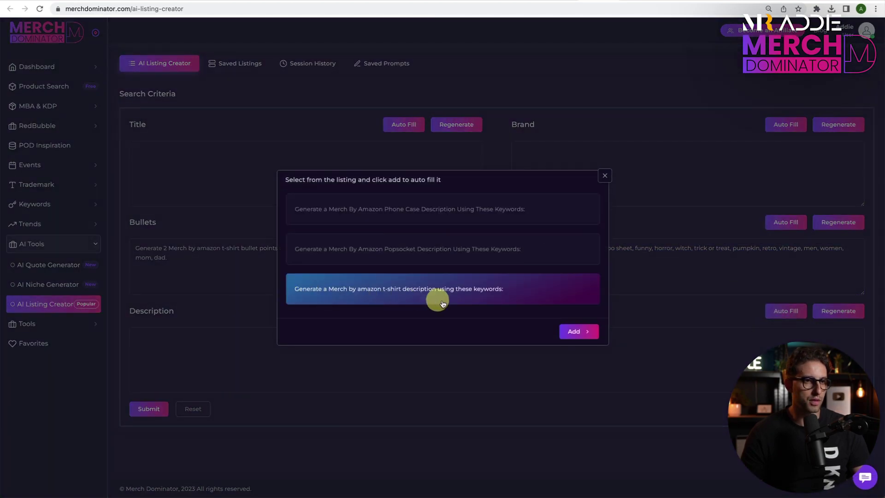
{"action": "left_click", "coordinate": [579, 332]}
{"action": "left_click", "coordinate": [386, 336]}
{"action": "key", "text": "ctrl+v"}
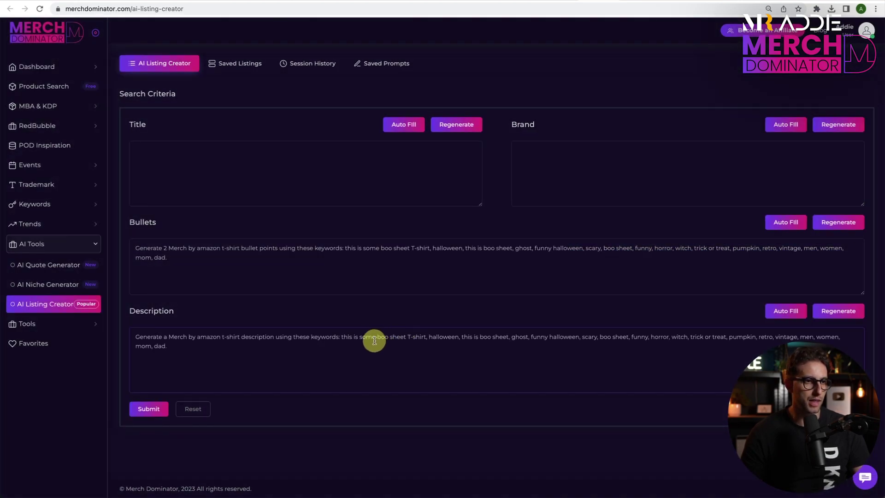
Generate the AI bullets and description from the prompts and view the groups available for saving the listing
{"action": "left_click", "coordinate": [142, 413]}
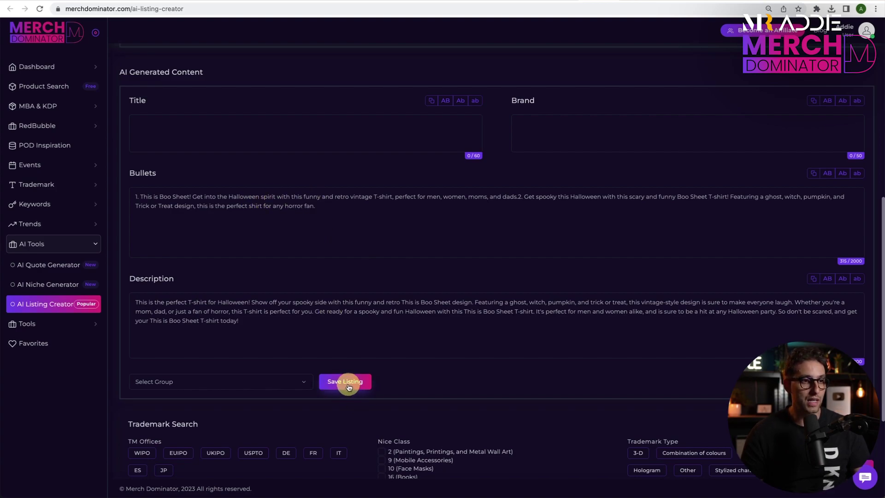
{"action": "left_click", "coordinate": [278, 386]}
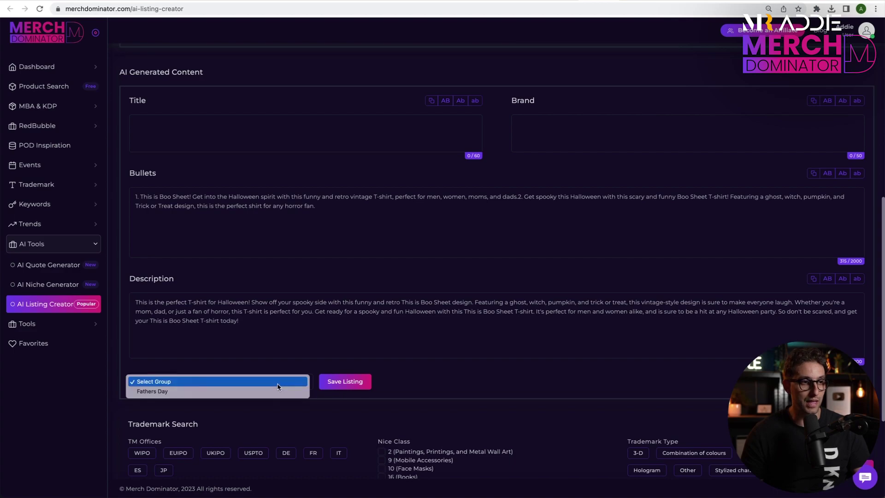
{"action": "left_click", "coordinate": [275, 345]}
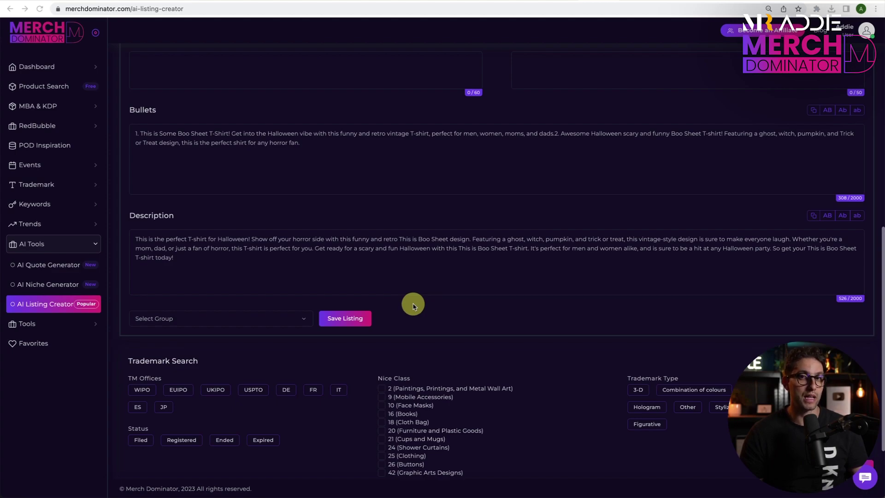
Check the listing for trademarks with USPTO, Registered status, Nice class 25 (Clothing) and trademark type Word
{"action": "left_click", "coordinate": [257, 391]}
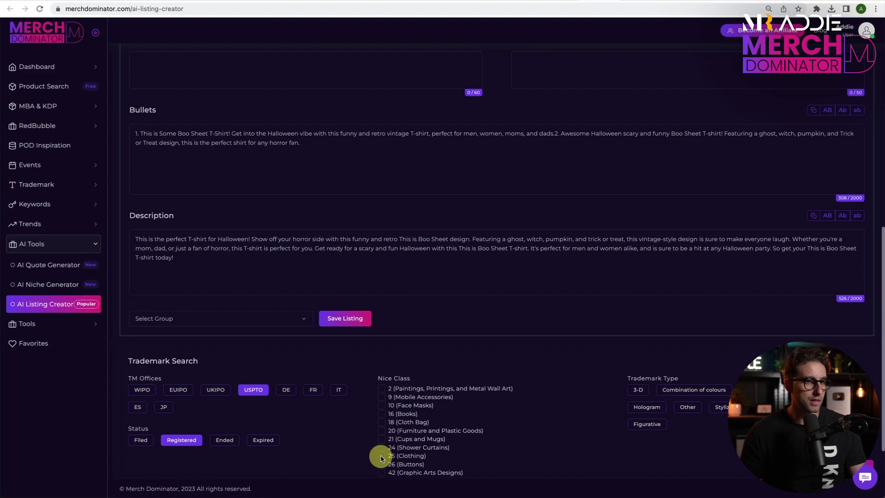
{"action": "scroll", "coordinate": [504, 397], "scroll_direction": "down", "scroll_amount": 4}
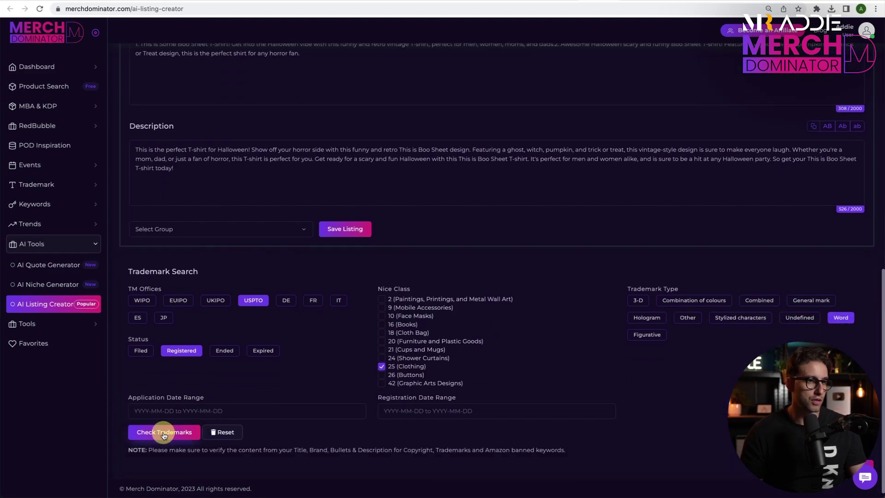
{"action": "left_click", "coordinate": [164, 435]}
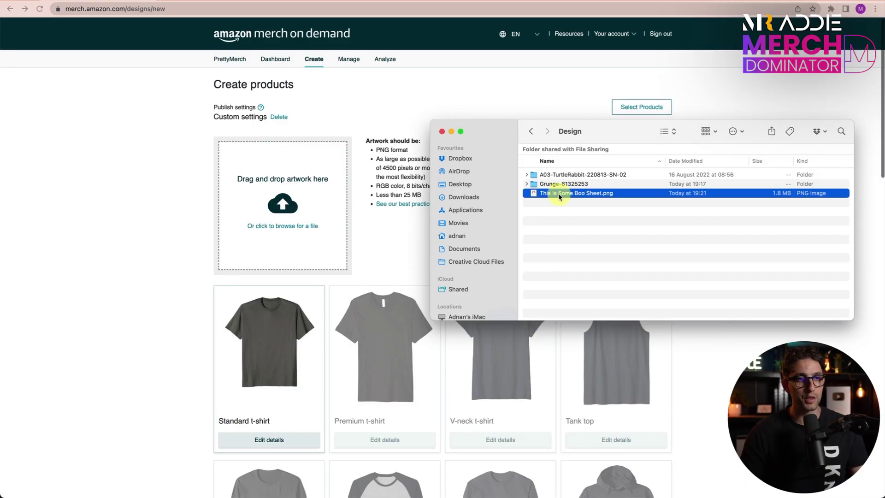
Upload This Is Some Boo Sheet.png as the artwork and review the product and marketplace selection
{"action": "left_click_drag", "start_coordinate": [558, 195], "coordinate": [294, 199]}
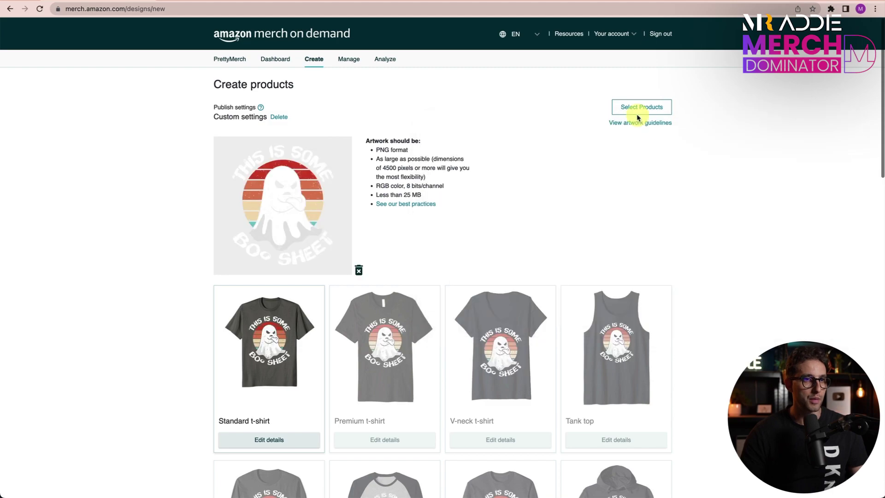
{"action": "left_click", "coordinate": [642, 107]}
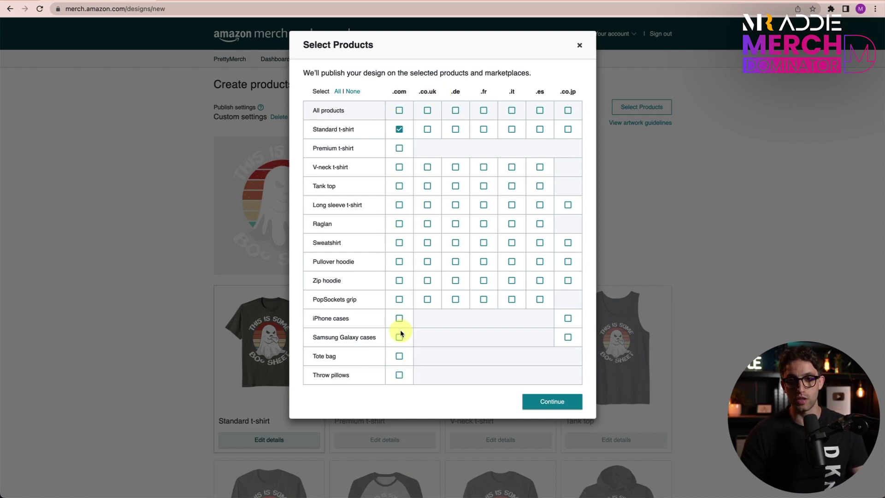
{"action": "left_click", "coordinate": [275, 441]}
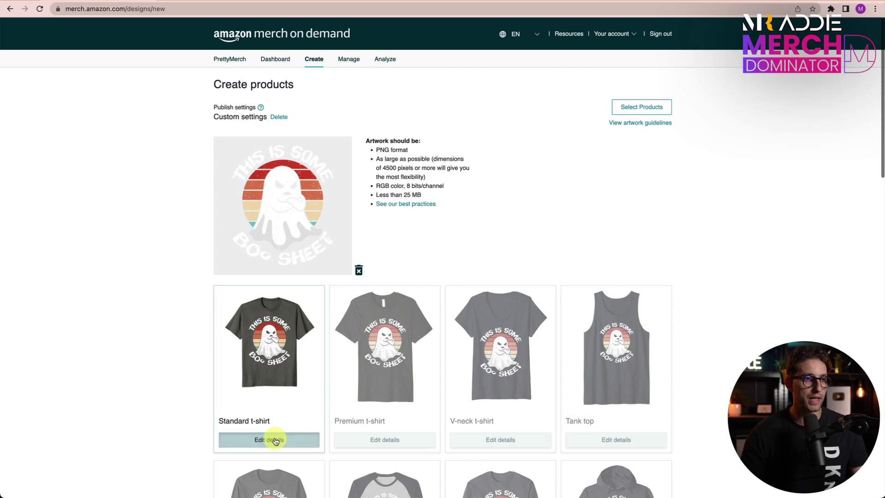
Open the Standard t-shirt details and review its colors, list price, product details and availability settings
{"action": "left_click", "coordinate": [275, 440]}
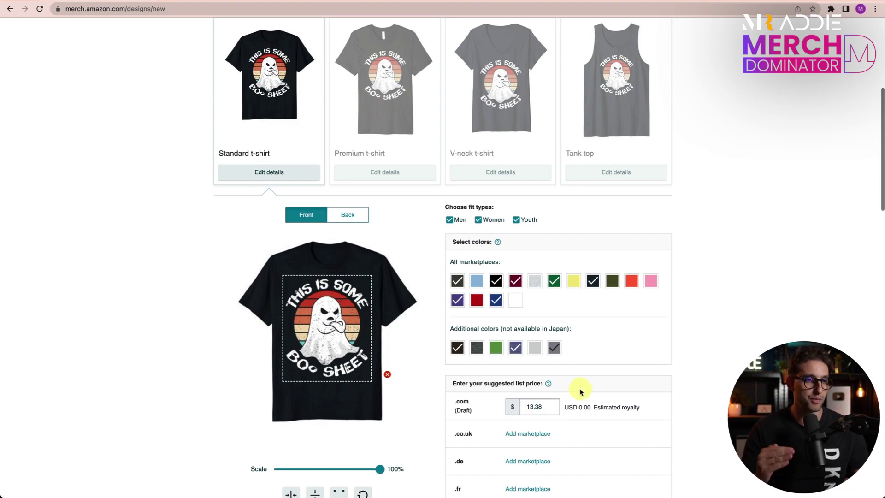
{"action": "scroll", "coordinate": [392, 297], "scroll_direction": "down", "scroll_amount": 9}
{"action": "scroll", "coordinate": [393, 299], "scroll_direction": "down", "scroll_amount": 6}
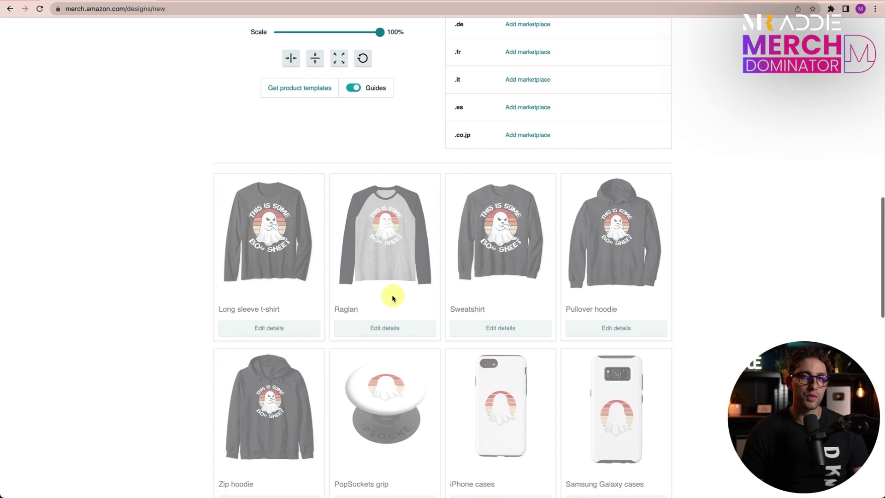
{"action": "scroll", "coordinate": [393, 299], "scroll_direction": "down", "scroll_amount": 7}
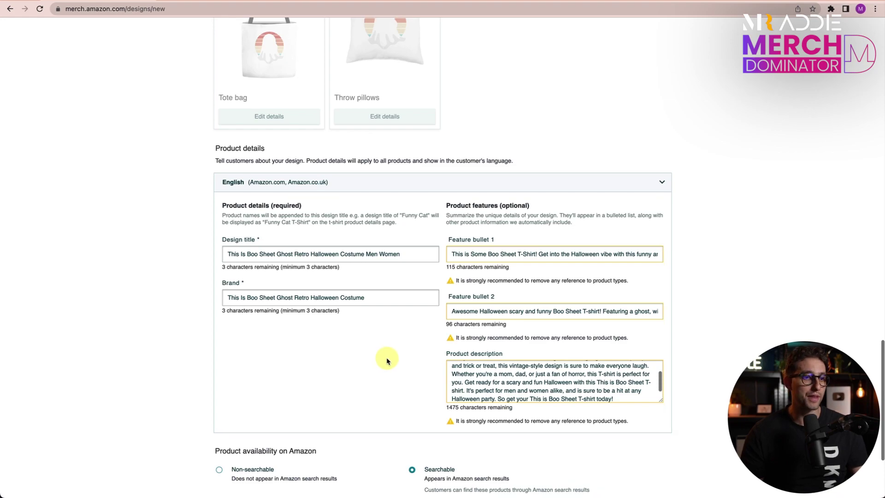
{"action": "scroll", "coordinate": [387, 359], "scroll_direction": "down", "scroll_amount": 3}
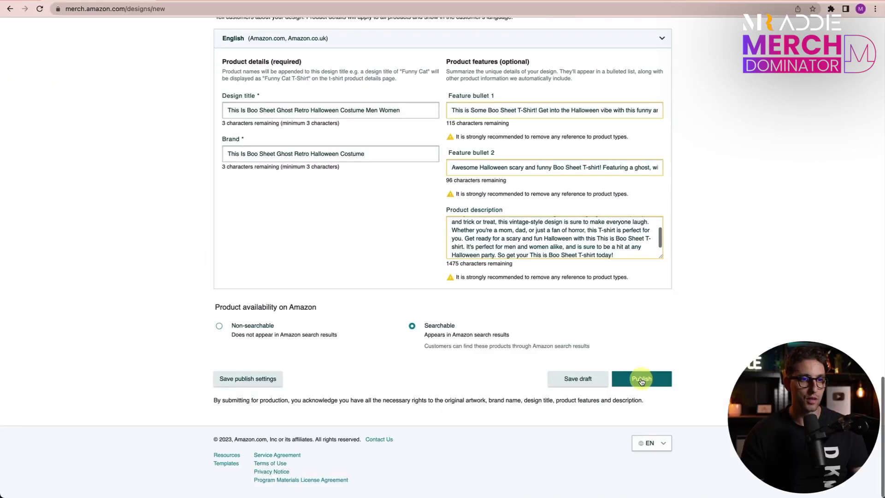
On the Merch Dominator pricing page, apply coupon code 50OFF and switch the plans to annual billing
{"action": "left_click", "coordinate": [393, 275]}
{"action": "left_click", "coordinate": [511, 162]}
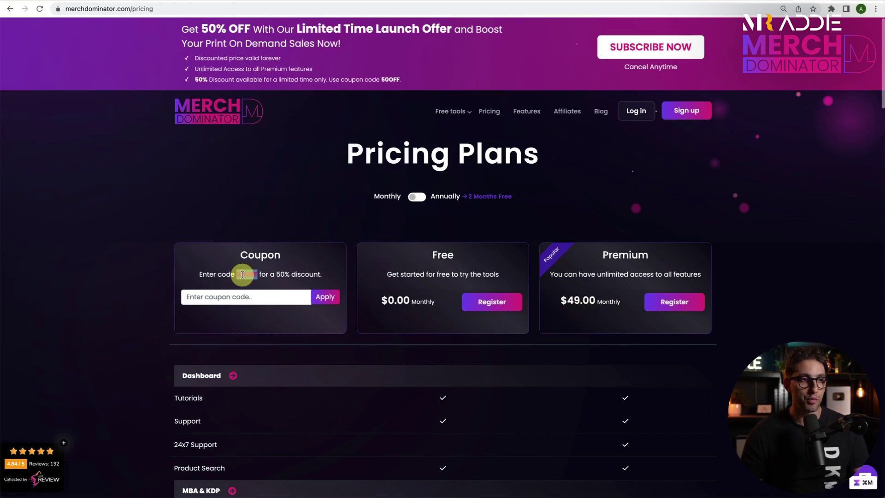
{"action": "type", "text": "50OFF"}
{"action": "left_click", "coordinate": [325, 297]}
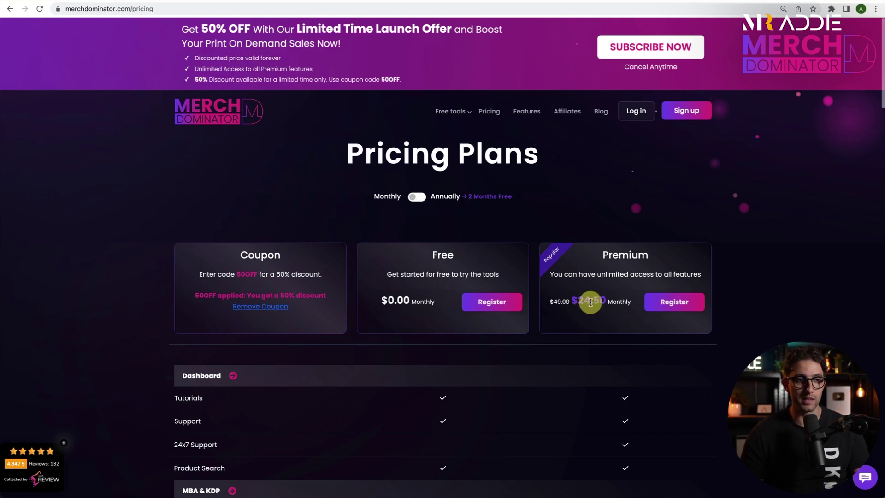
{"action": "left_click", "coordinate": [415, 198]}
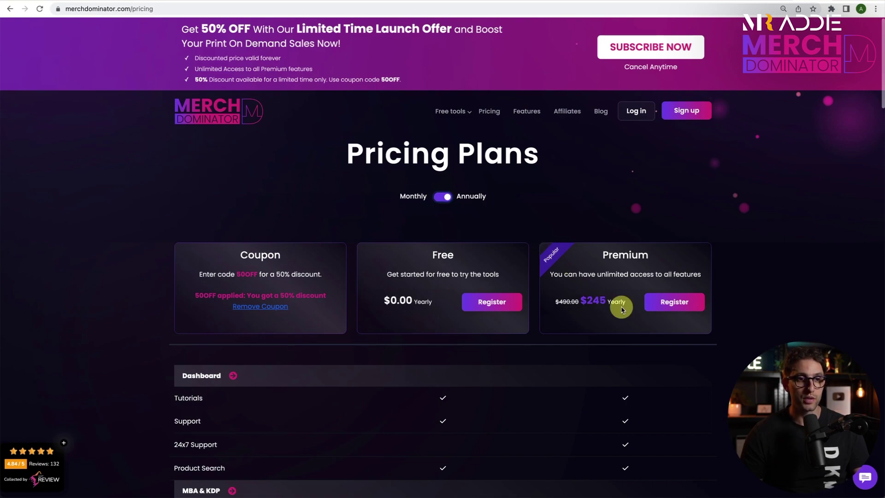